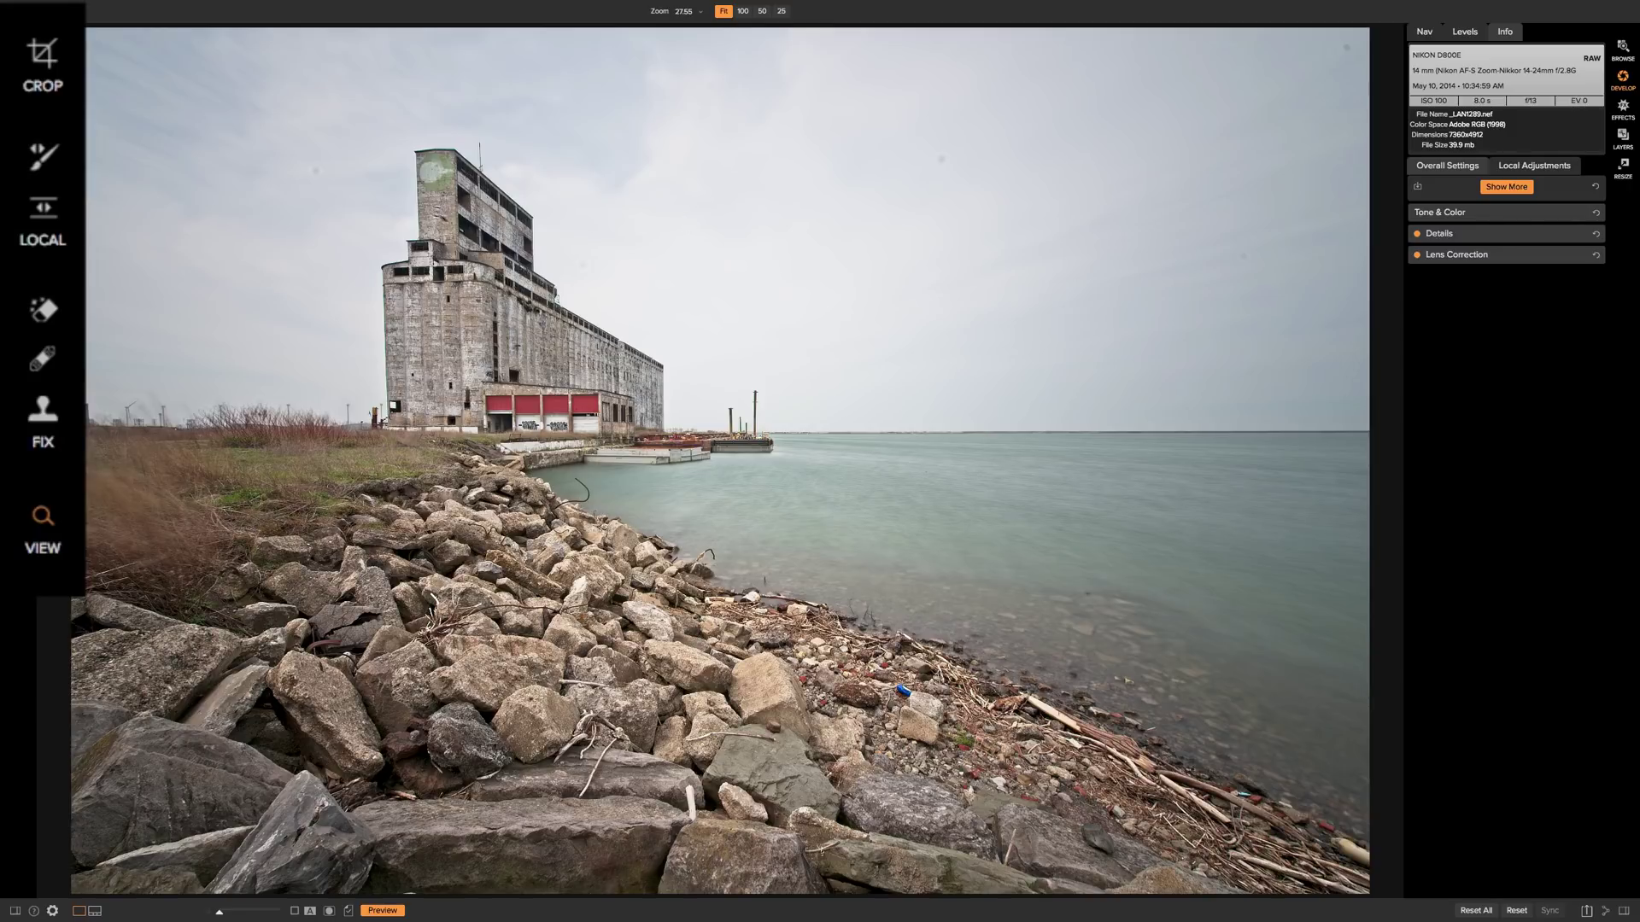
Select the Perfect Eraser at size 80 and toggle its Pressure Adjusts Size option
{"action": "left_click", "coordinate": [43, 309]}
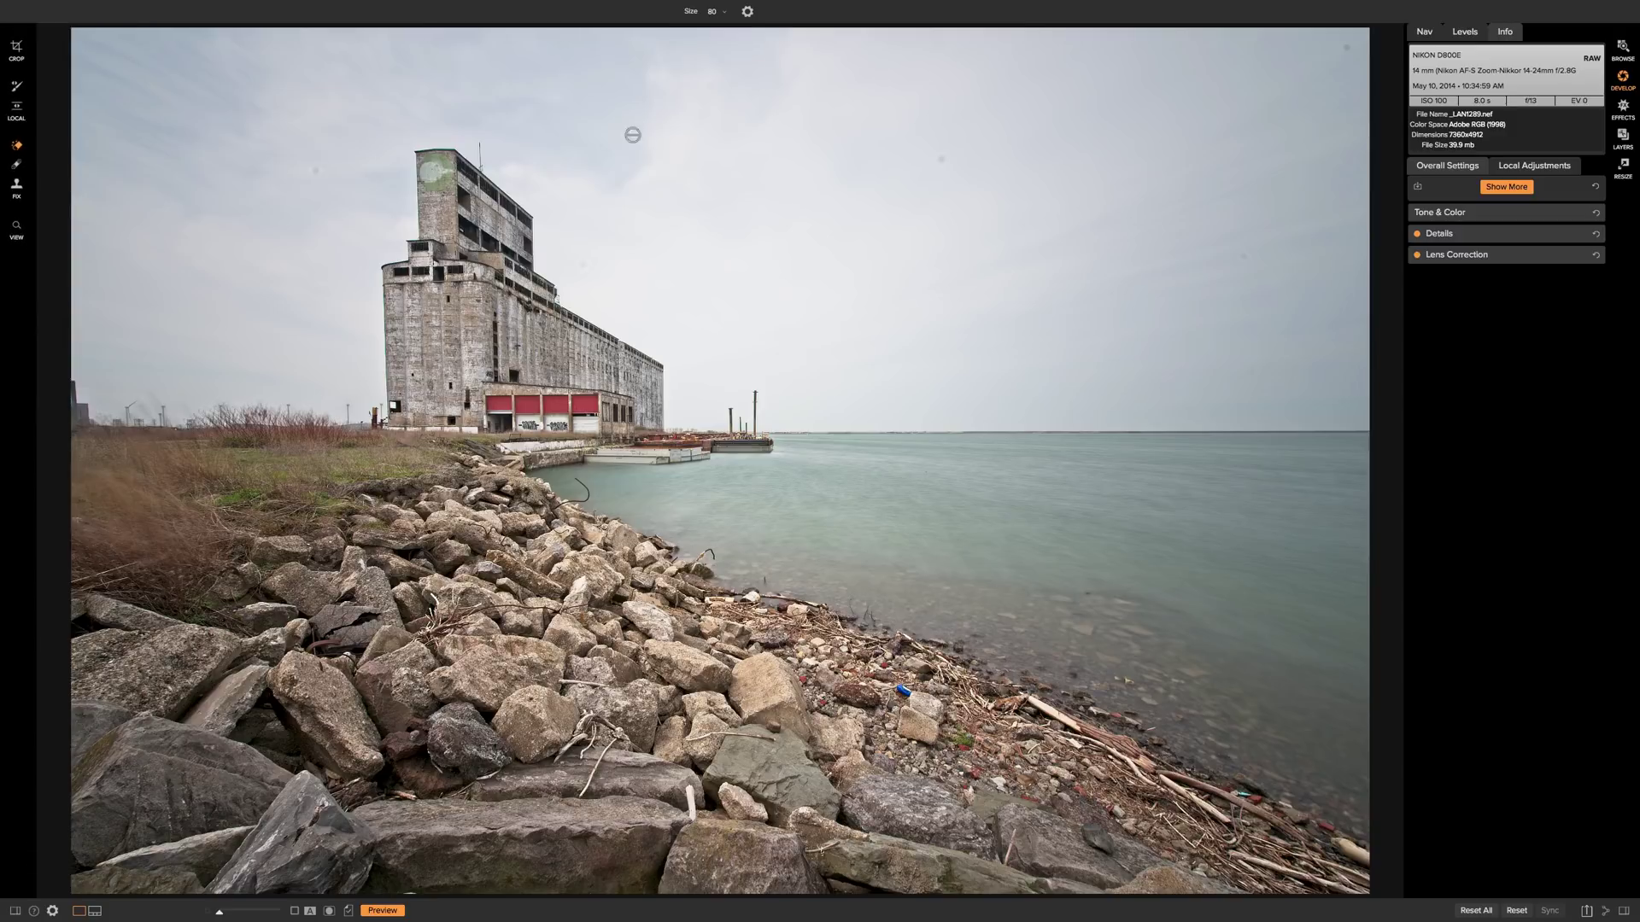
{"action": "mouse_move", "coordinate": [699, 45]}
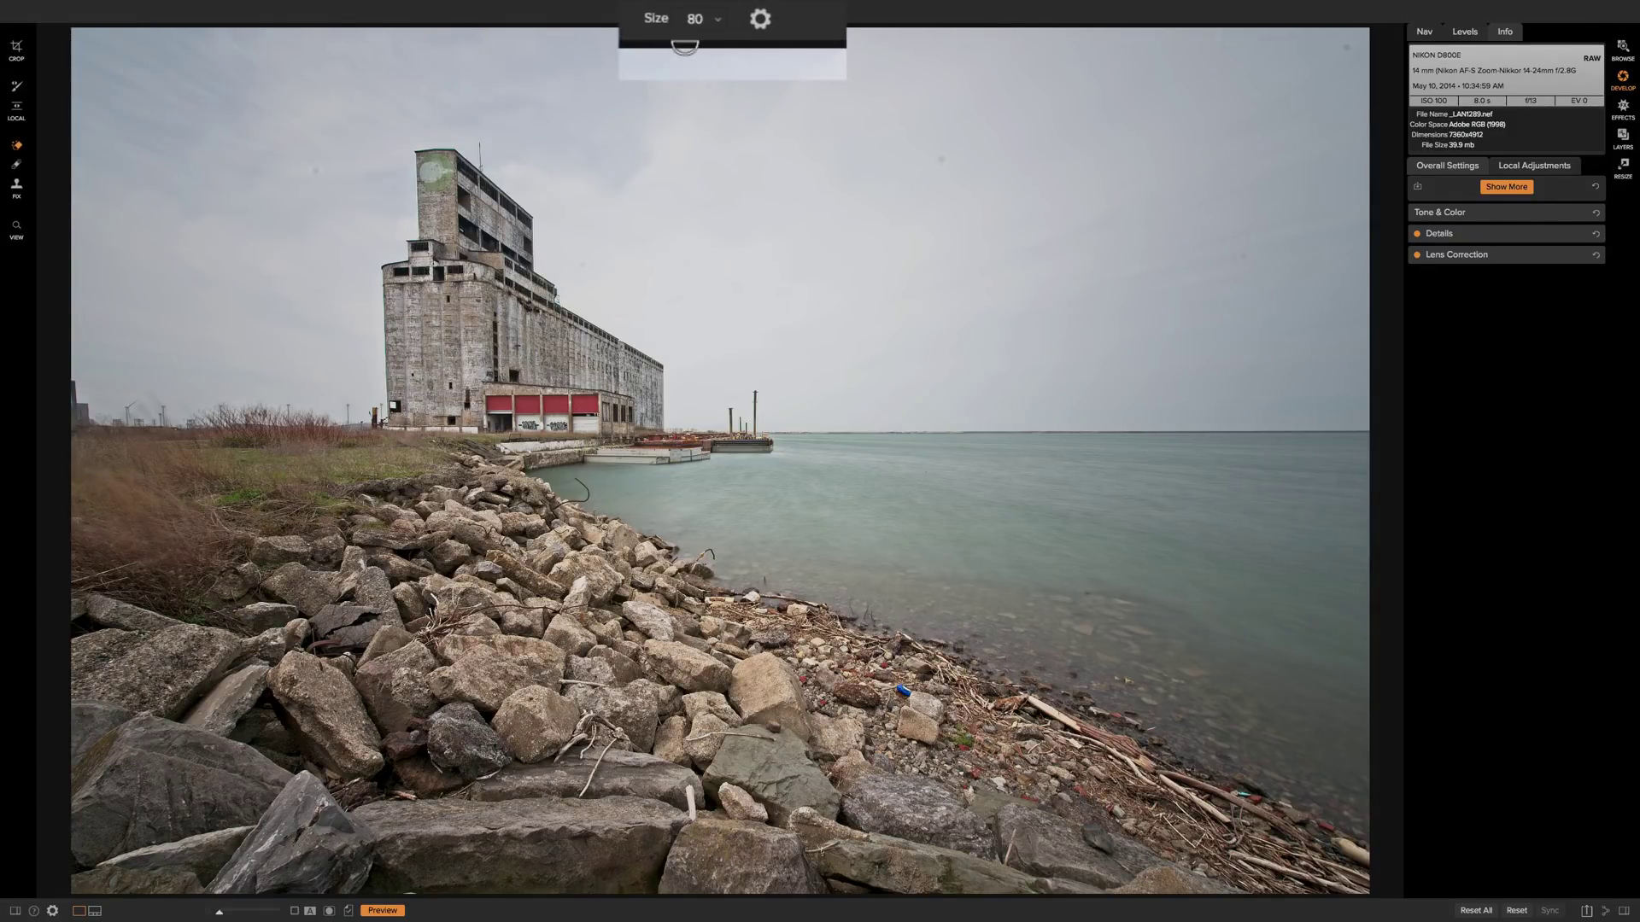
{"action": "left_click", "coordinate": [763, 20]}
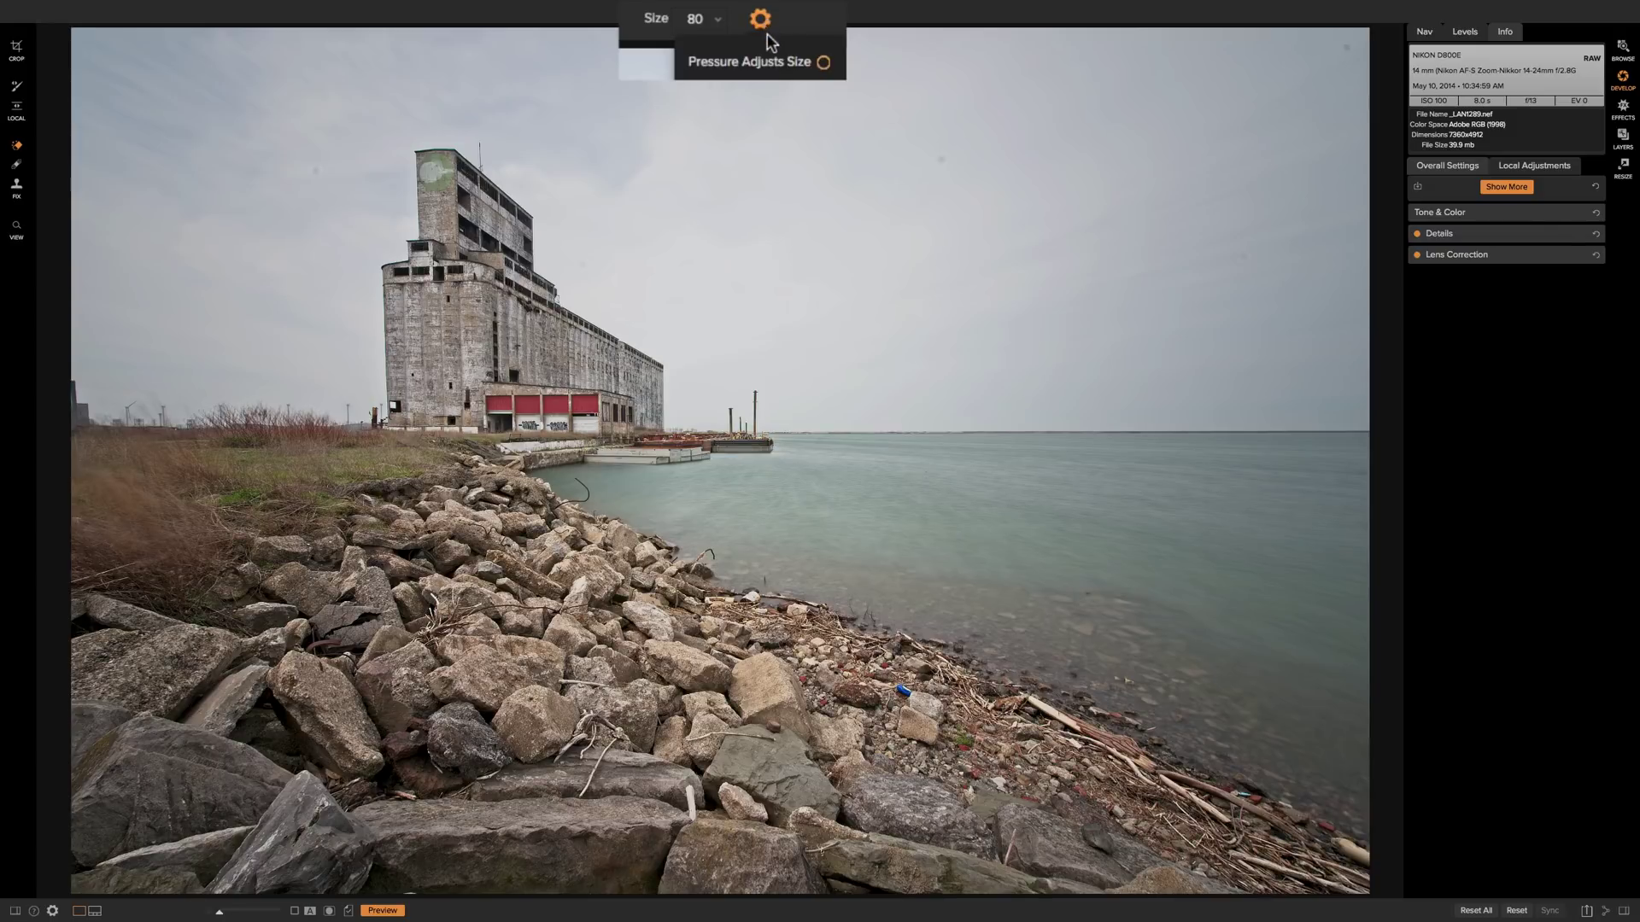
{"action": "left_click", "coordinate": [823, 63]}
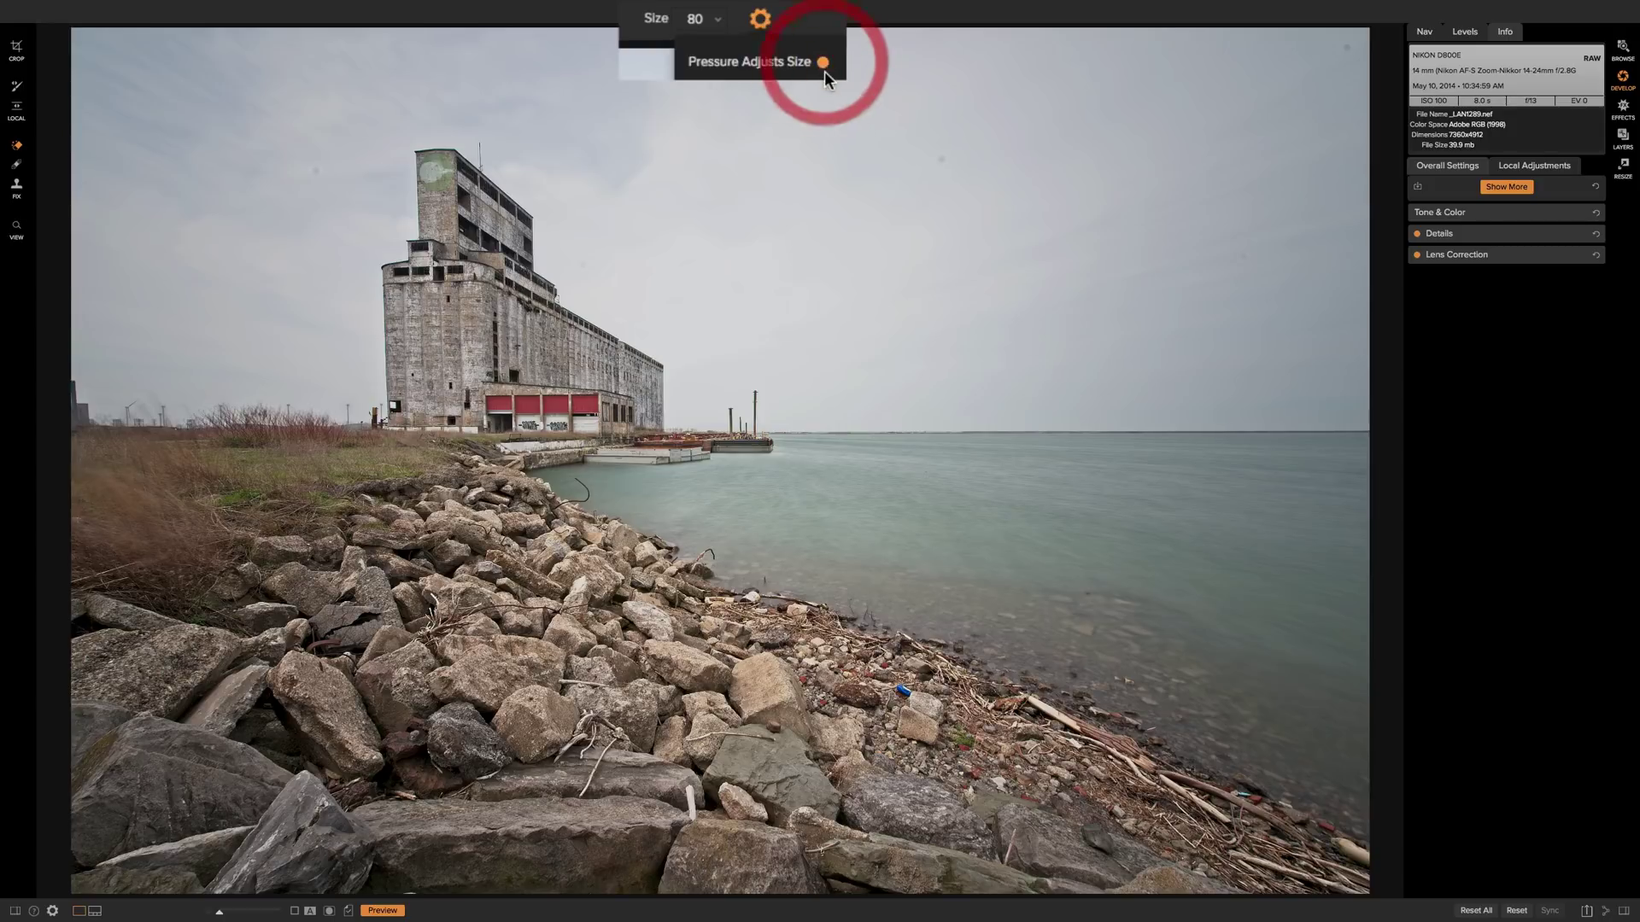
{"action": "left_click", "coordinate": [759, 21]}
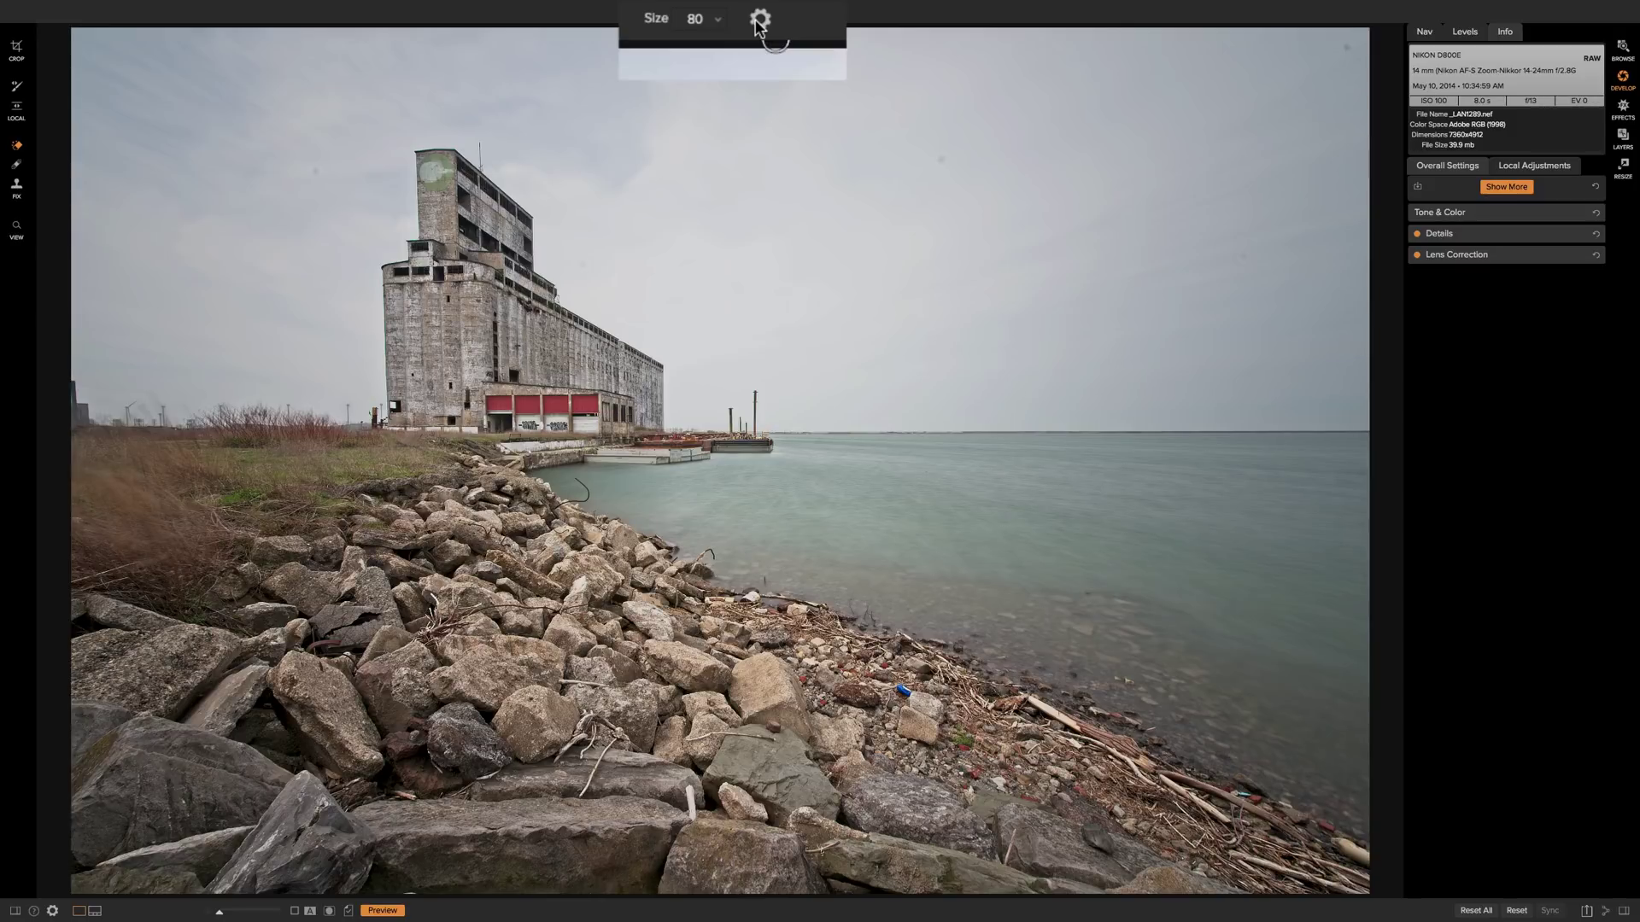
Resize the Perfect Eraser brush, trying 125 and 90, and finish at size 200
{"action": "left_click", "coordinate": [694, 21]}
{"action": "left_click", "coordinate": [717, 22]}
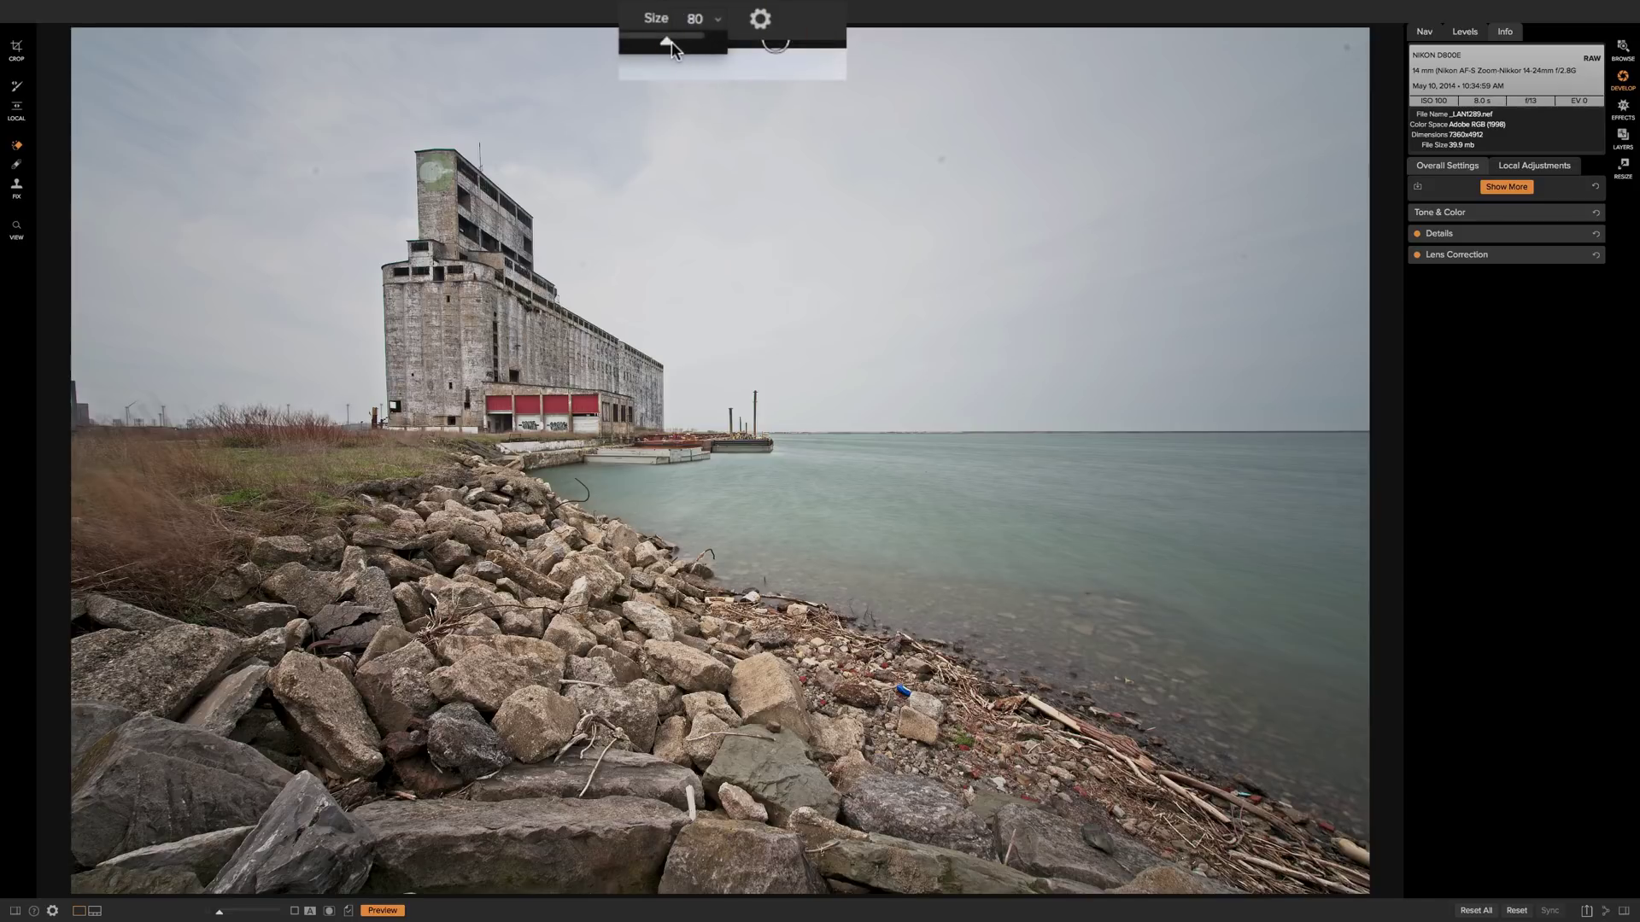
{"action": "mouse_move", "coordinate": [671, 43]}
{"action": "left_mouse_down"}
{"action": "mouse_move", "coordinate": [649, 41]}
{"action": "mouse_move", "coordinate": [677, 41]}
{"action": "left_mouse_up"}
{"action": "left_click", "coordinate": [718, 20]}
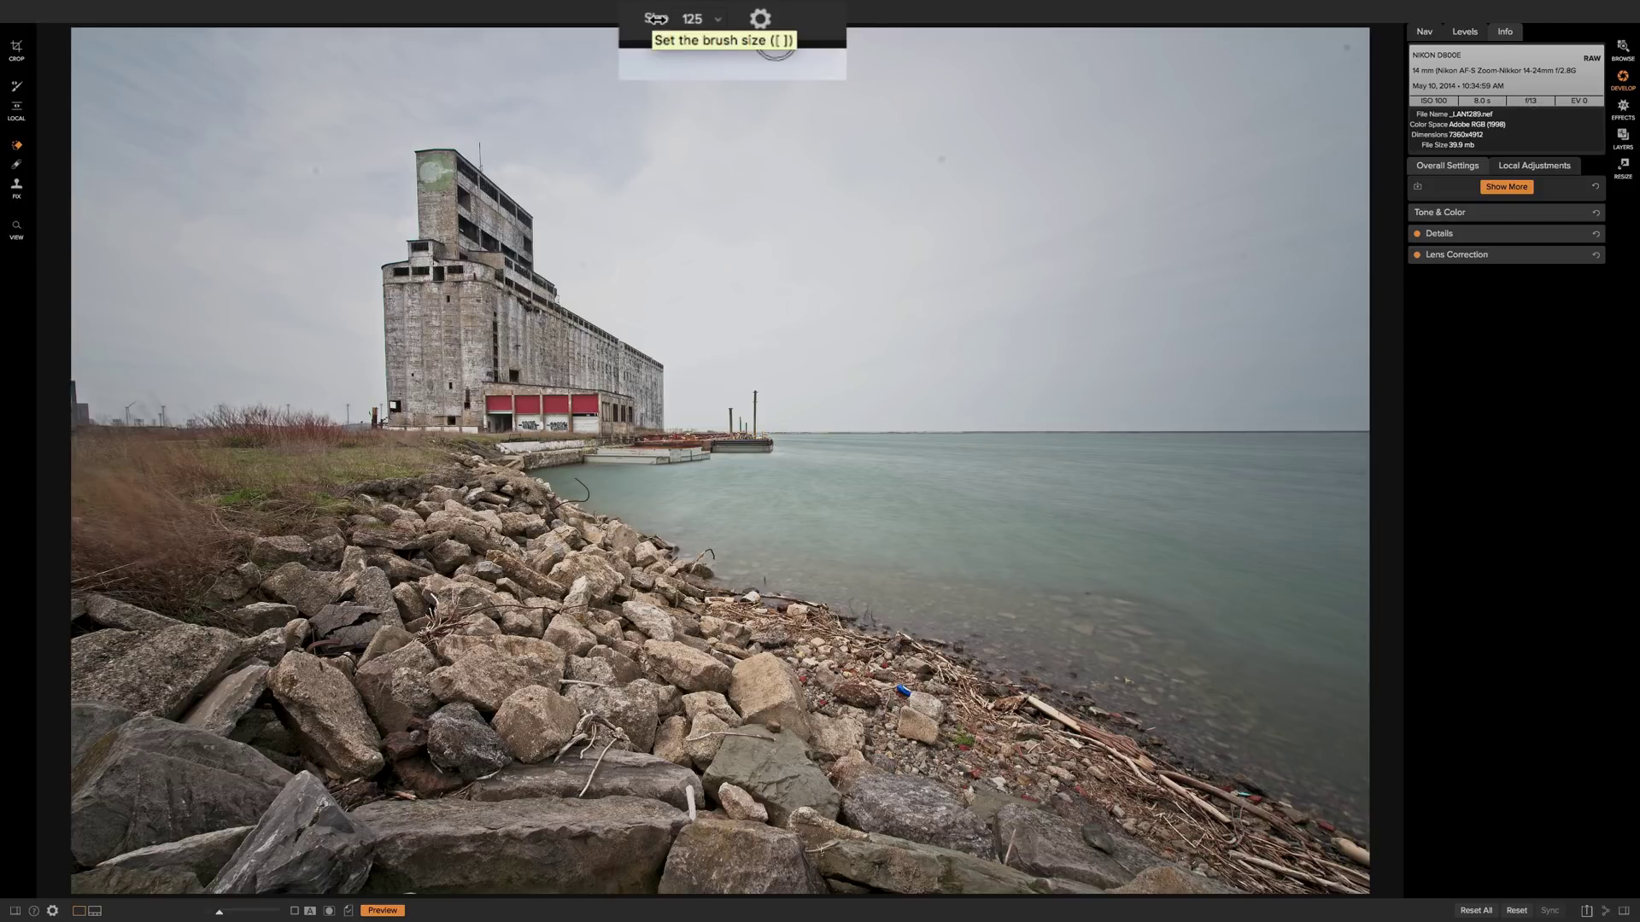
{"action": "left_click_drag", "start_coordinate": [656, 19], "coordinate": [646, 15]}
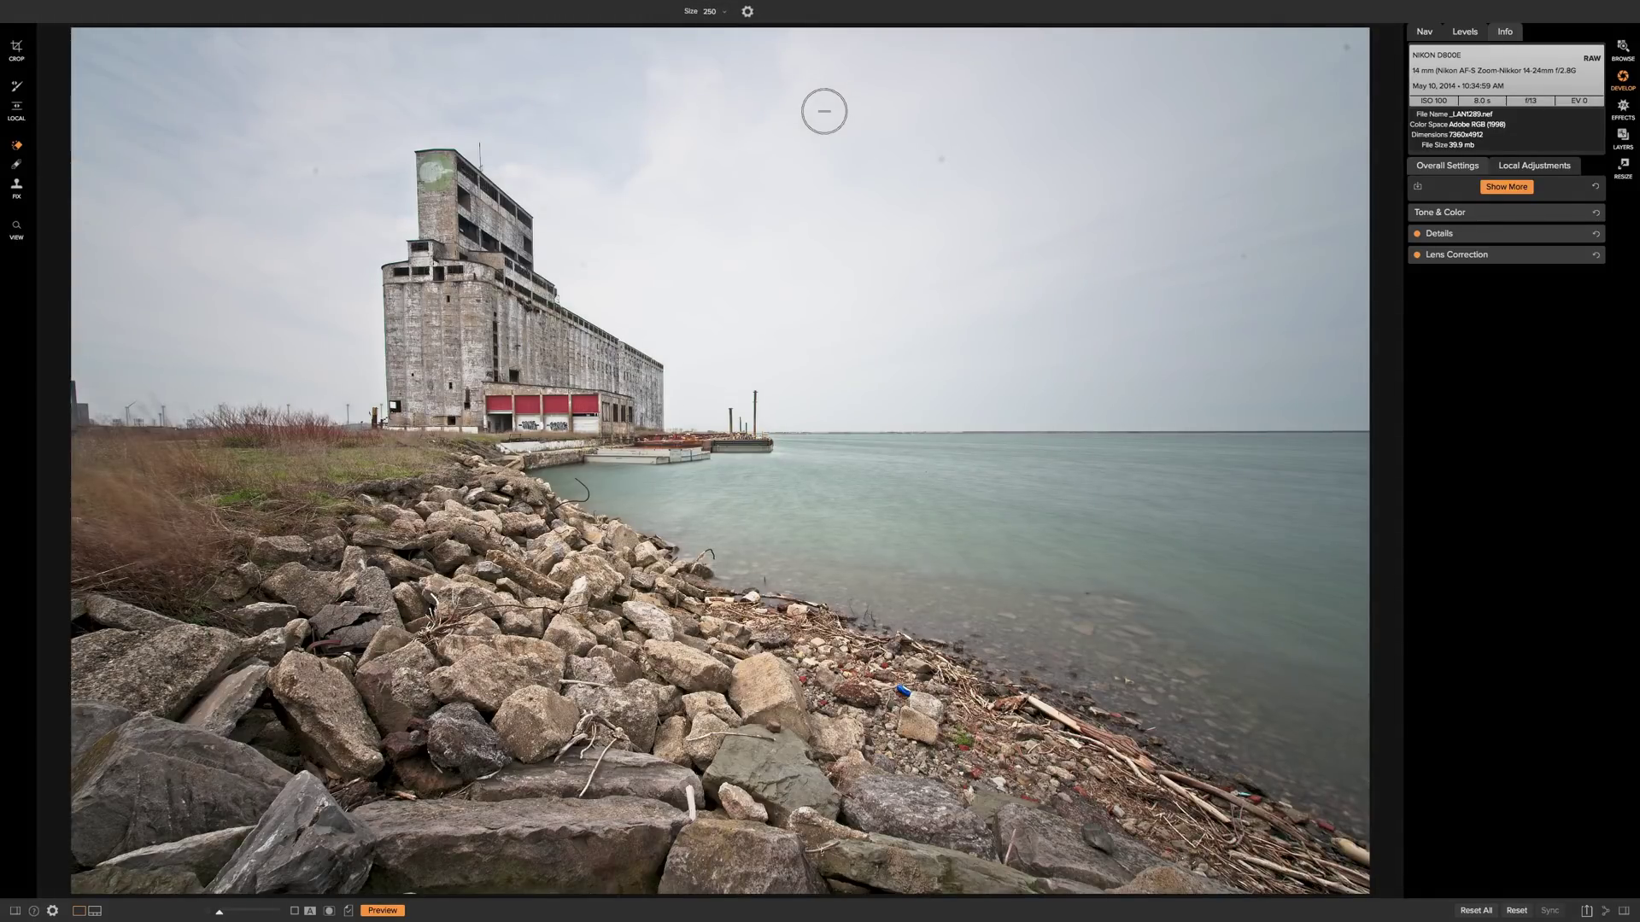
{"action": "key", "text": "bracketright"}
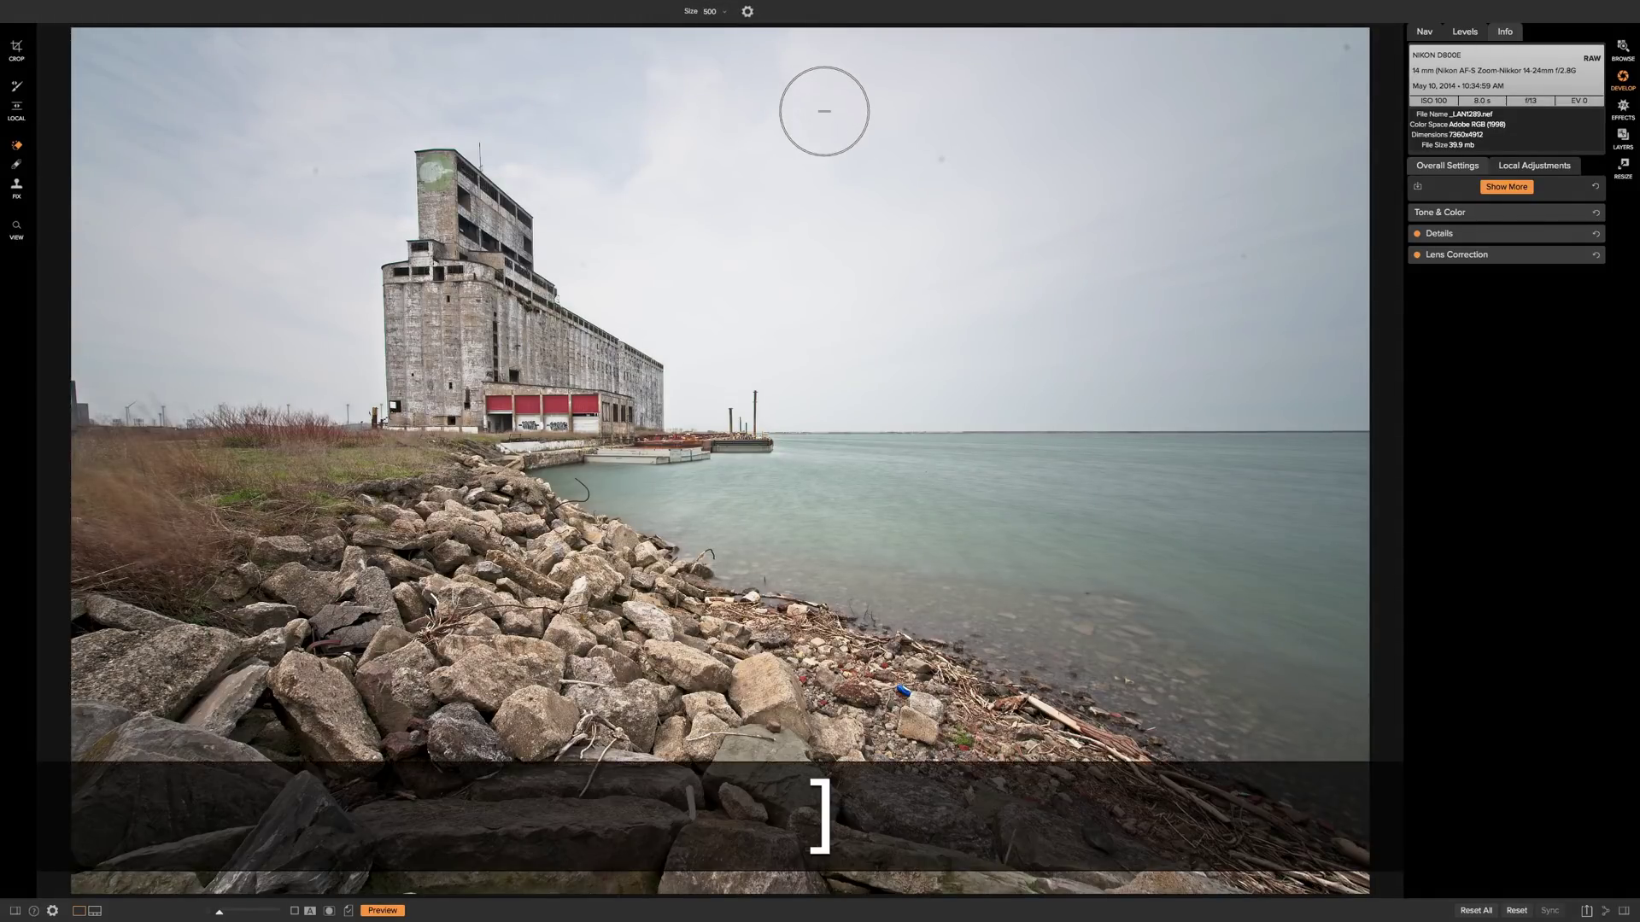
{"action": "key", "text": "bracketleft"}
{"action": "key", "text": "bracketleft"}
{"action": "key", "text": "bracketleft"}
{"action": "key", "text": "bracketleft"}
{"action": "key", "text": "bracketleft"}
{"action": "key", "text": "bracketleft"}
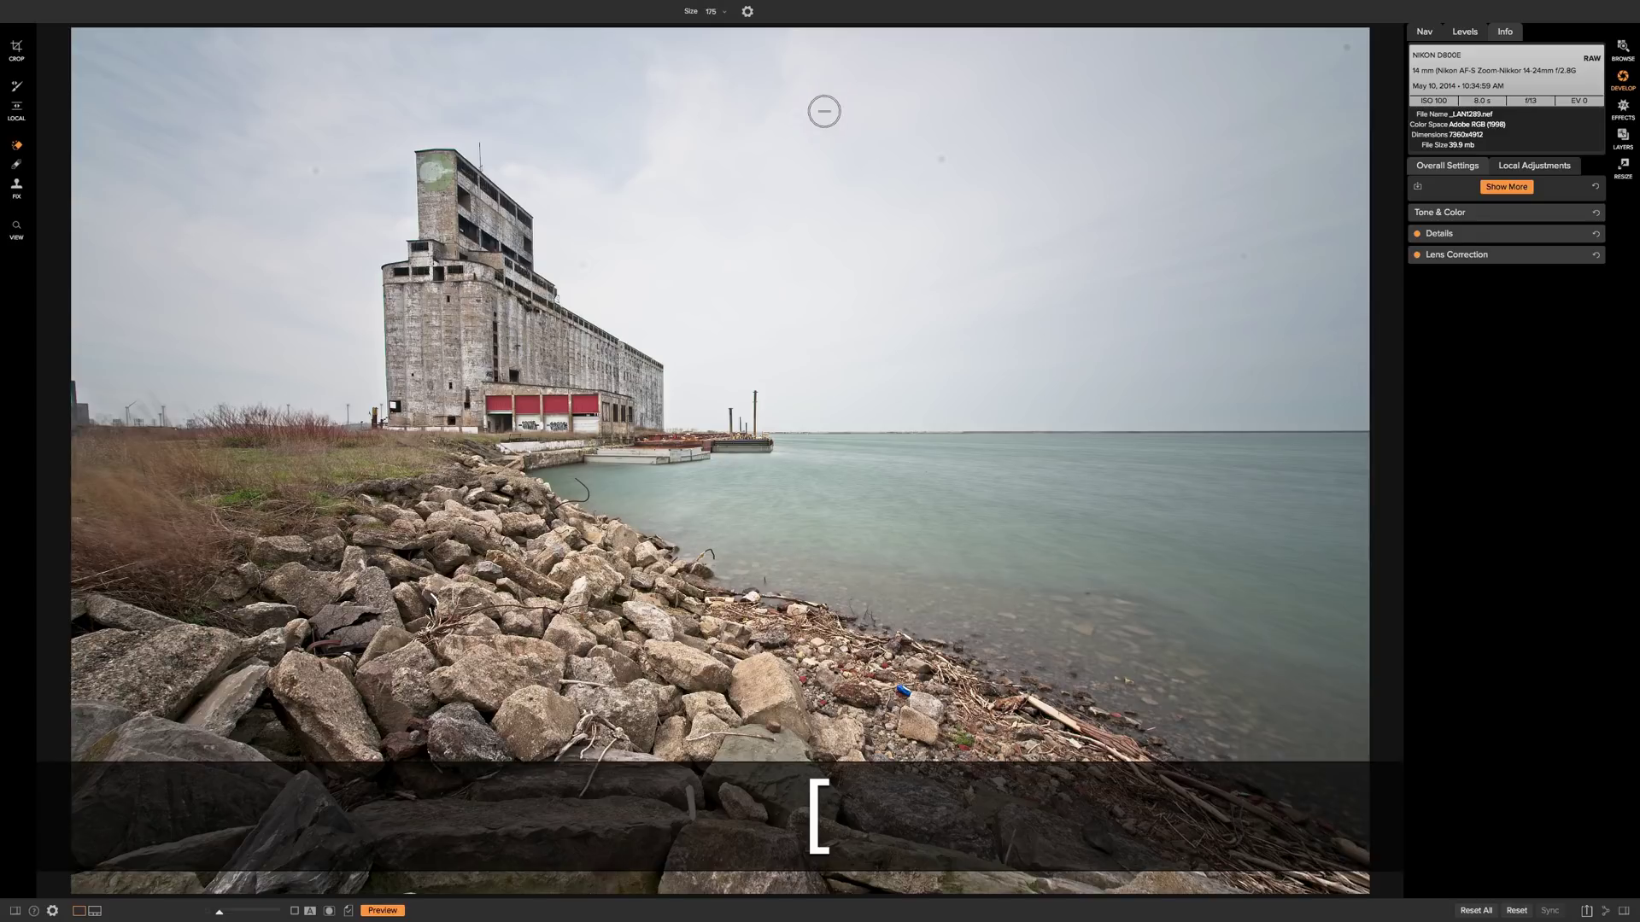
{"action": "key", "text": "bracketright"}
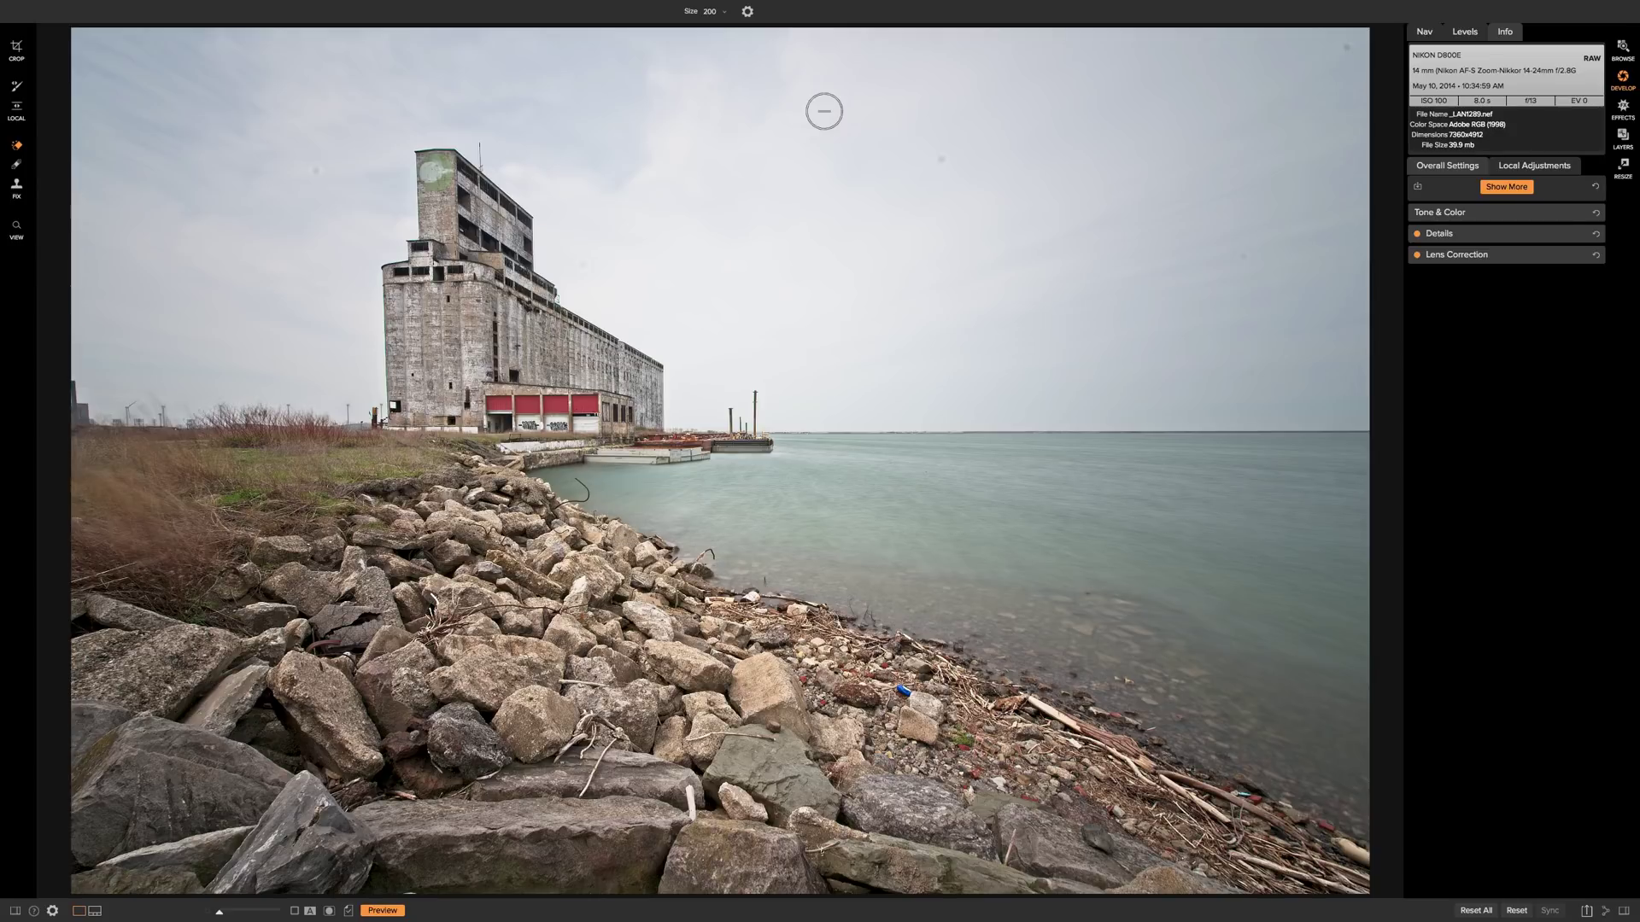
{"action": "mouse_move", "coordinate": [75, 4]}
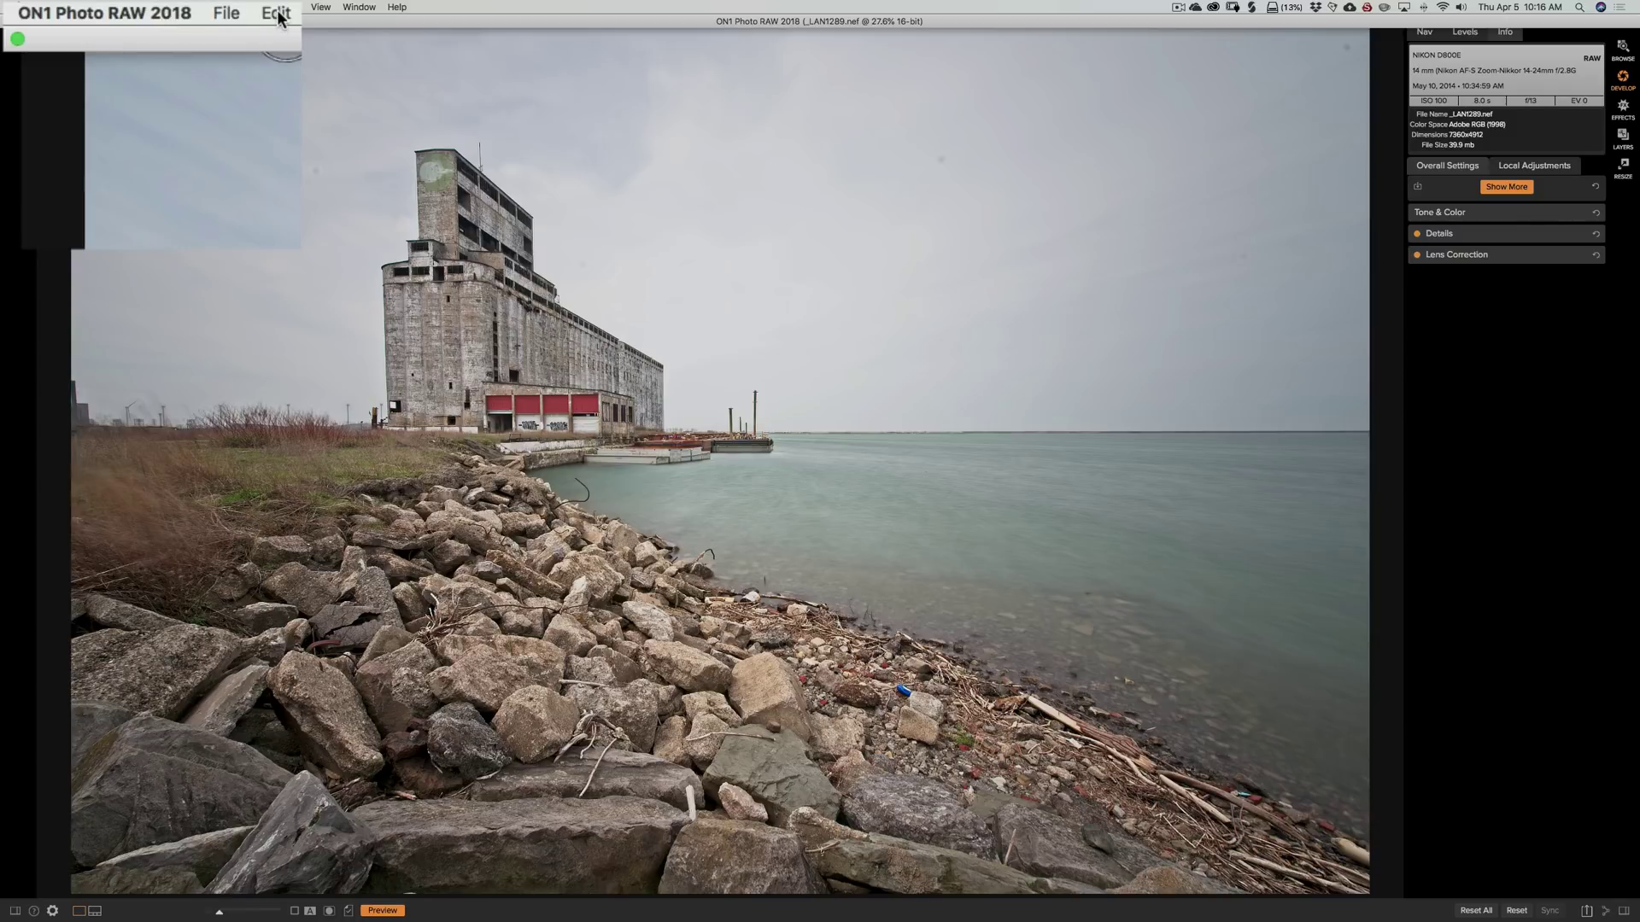
{"action": "left_click", "coordinate": [104, 13]}
{"action": "left_click", "coordinate": [122, 78]}
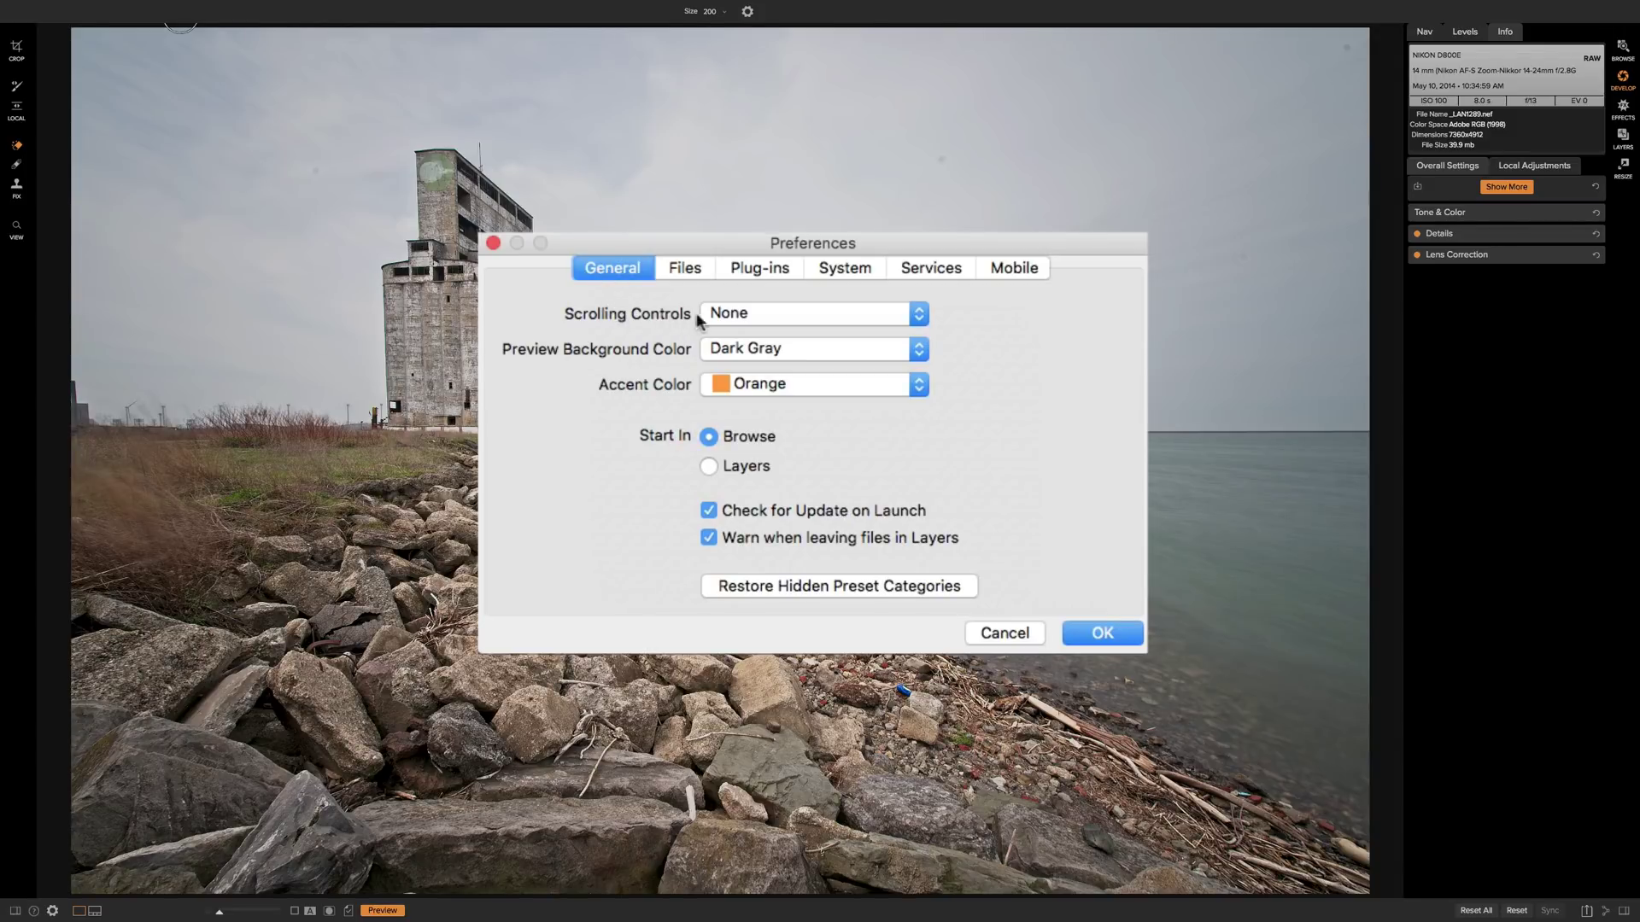
{"action": "left_click", "coordinate": [919, 316]}
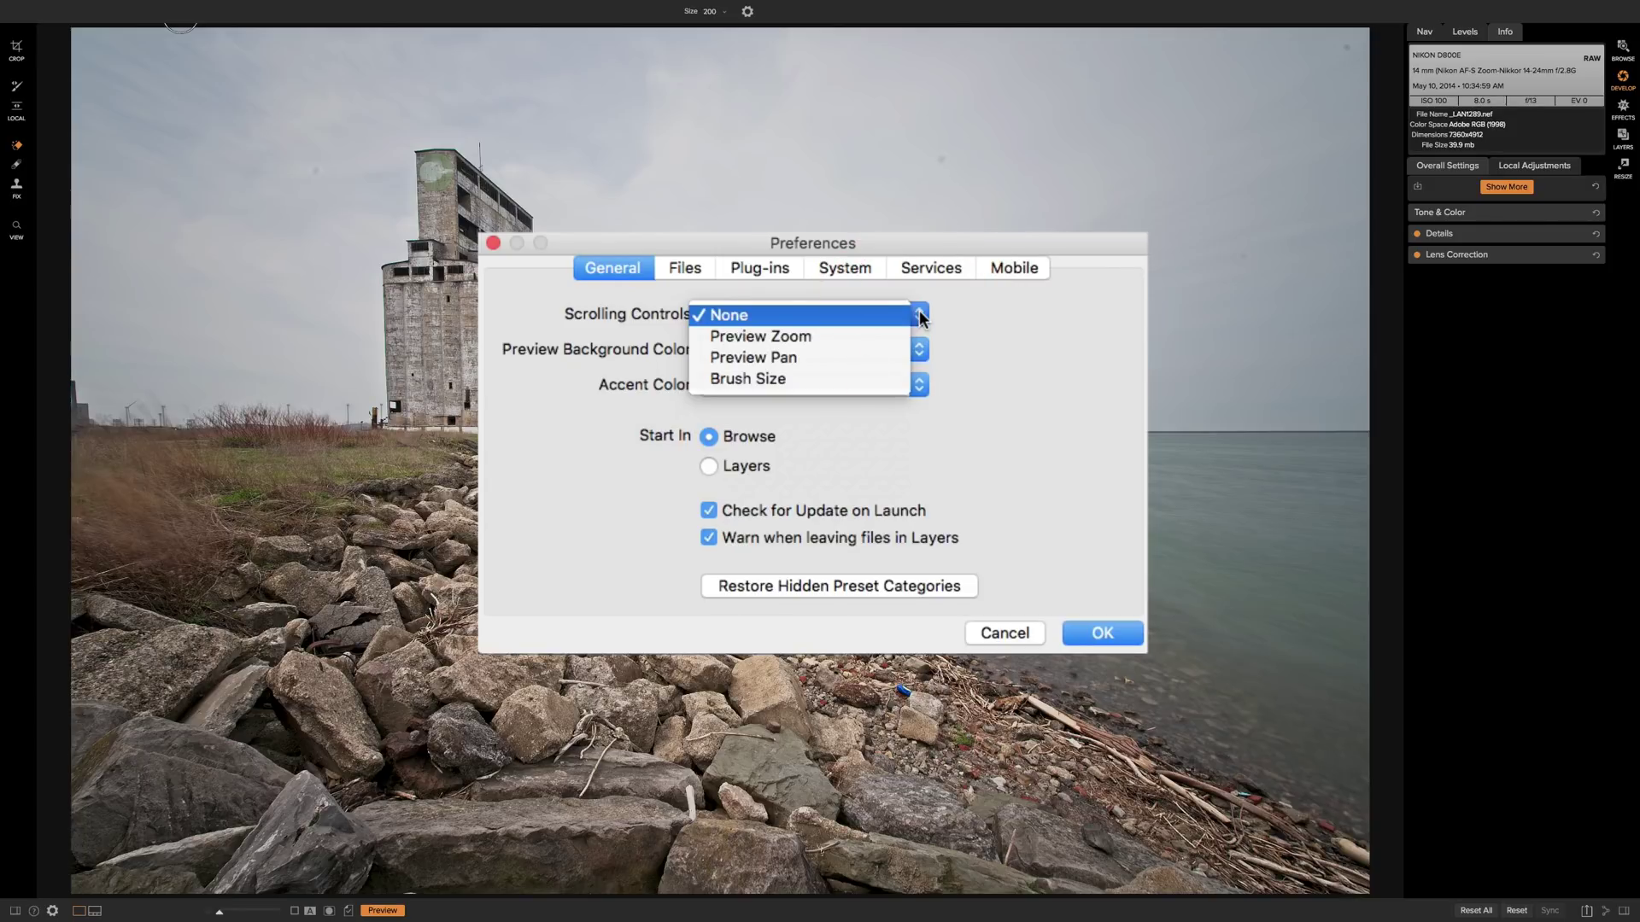
{"action": "left_click", "coordinate": [771, 379]}
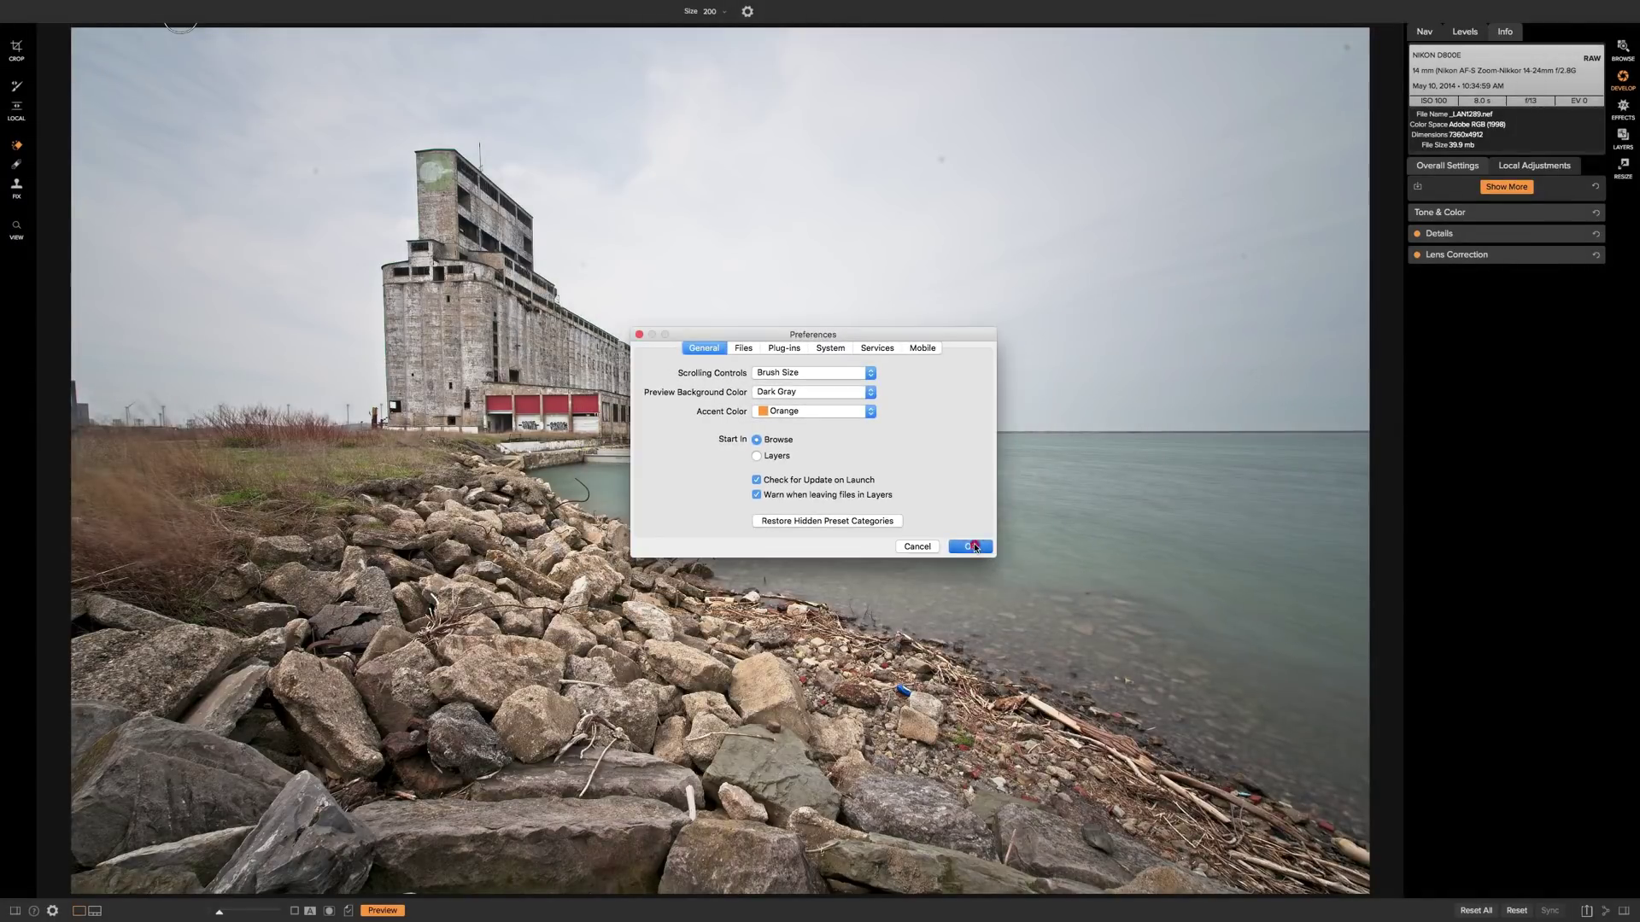
{"action": "left_click", "coordinate": [969, 543]}
{"action": "scroll", "coordinate": [828, 182], "scroll_direction": "up", "scroll_amount": 5}
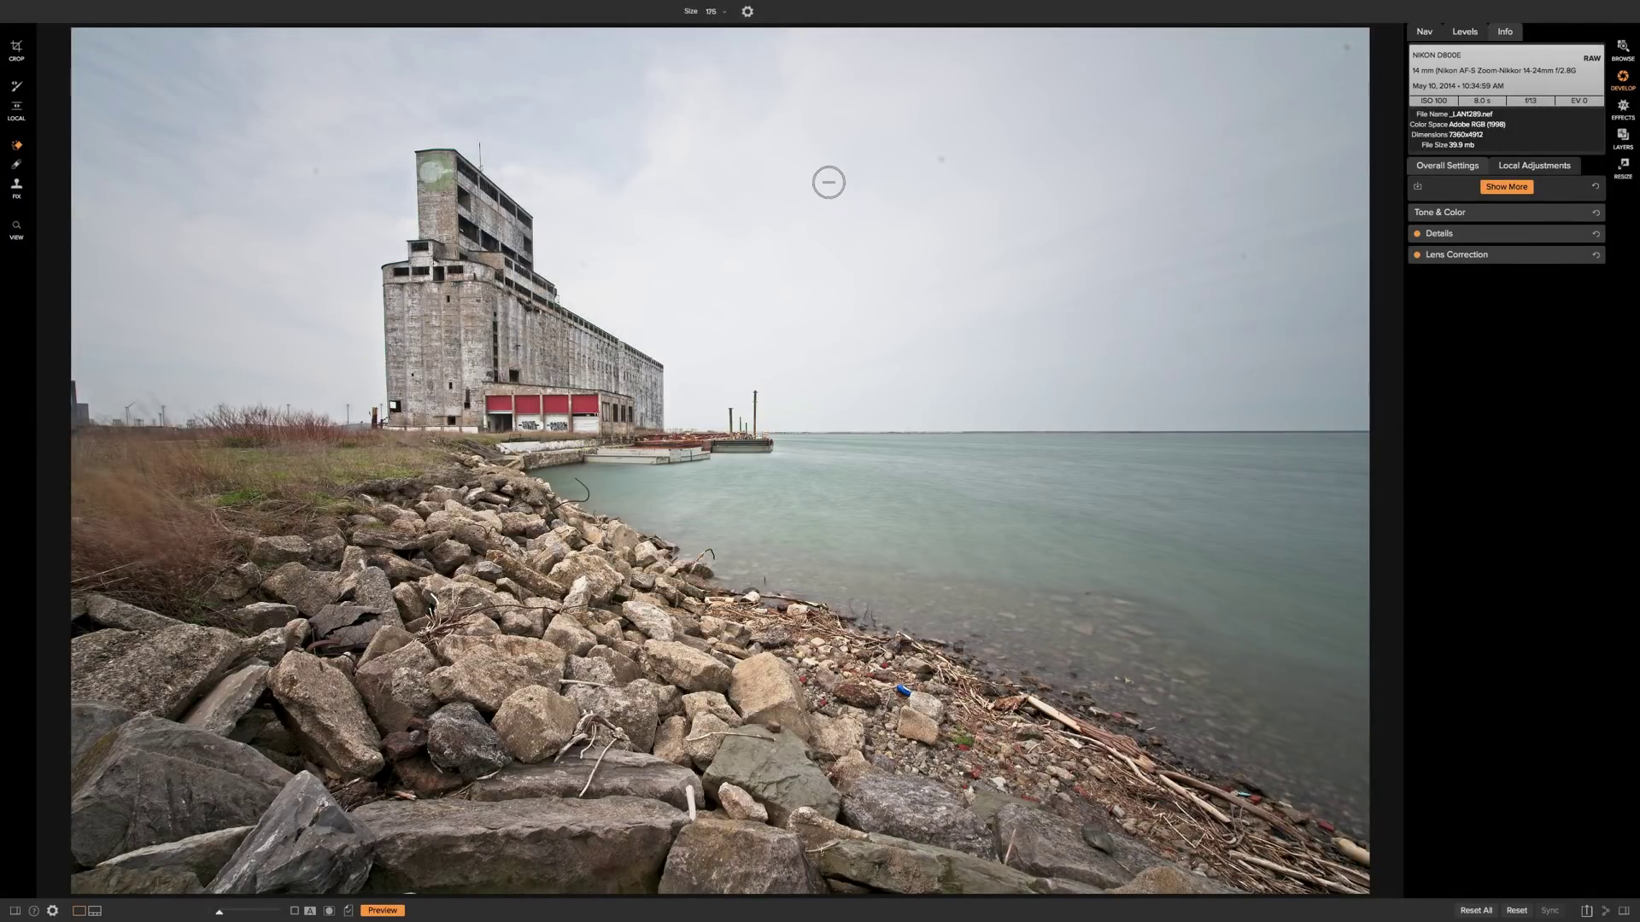
{"action": "scroll", "coordinate": [828, 182], "scroll_direction": "down", "scroll_amount": 5}
{"action": "scroll", "coordinate": [828, 182], "scroll_direction": "up", "scroll_amount": 5}
{"action": "scroll", "coordinate": [828, 182], "scroll_direction": "down", "scroll_amount": 3}
{"action": "scroll", "coordinate": [829, 181], "scroll_direction": "up", "scroll_amount": 6}
{"action": "scroll", "coordinate": [828, 182], "scroll_direction": "down", "scroll_amount": 3}
{"action": "left_click", "coordinate": [79, 7]}
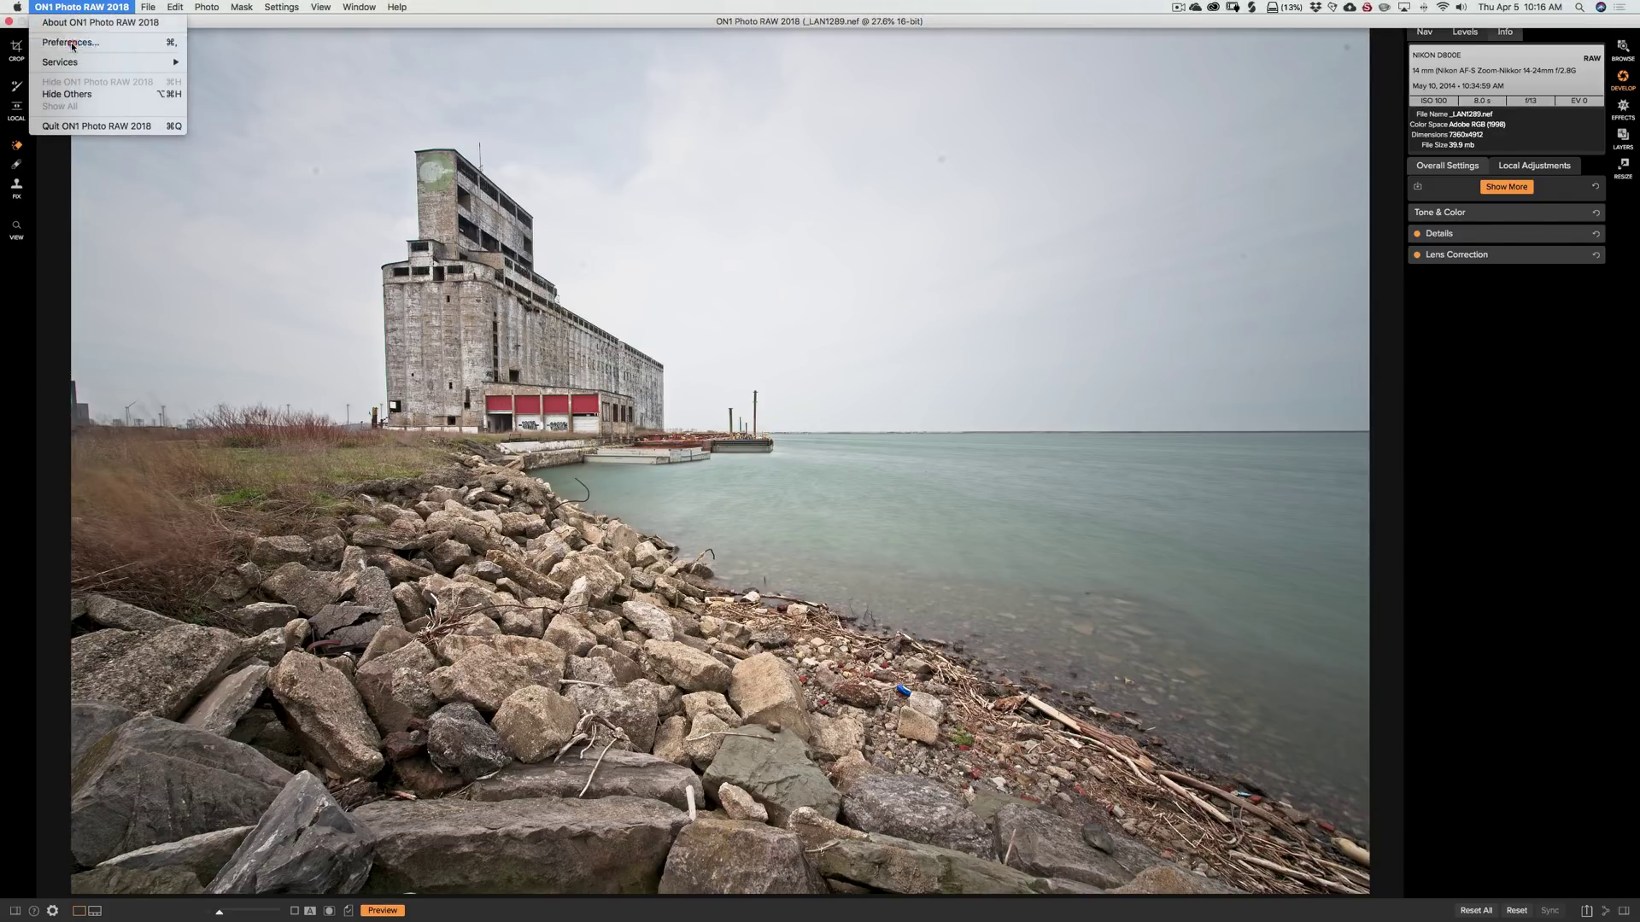
{"action": "left_click", "coordinate": [73, 41]}
{"action": "left_click", "coordinate": [831, 374]}
{"action": "left_click", "coordinate": [831, 374]}
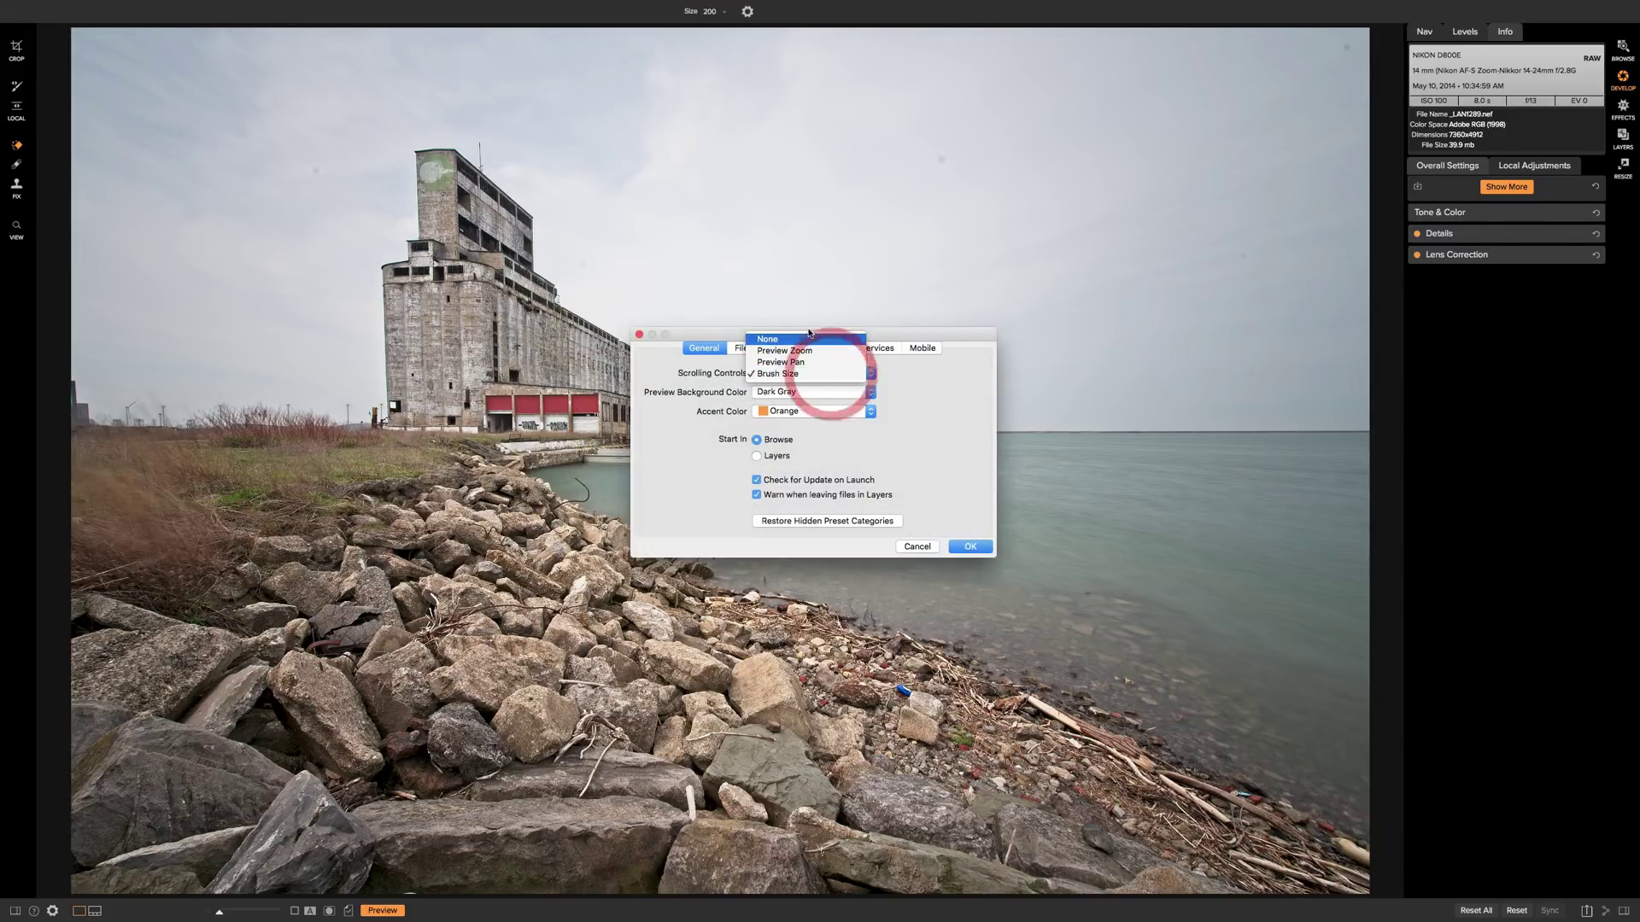
{"action": "left_click", "coordinate": [807, 331]}
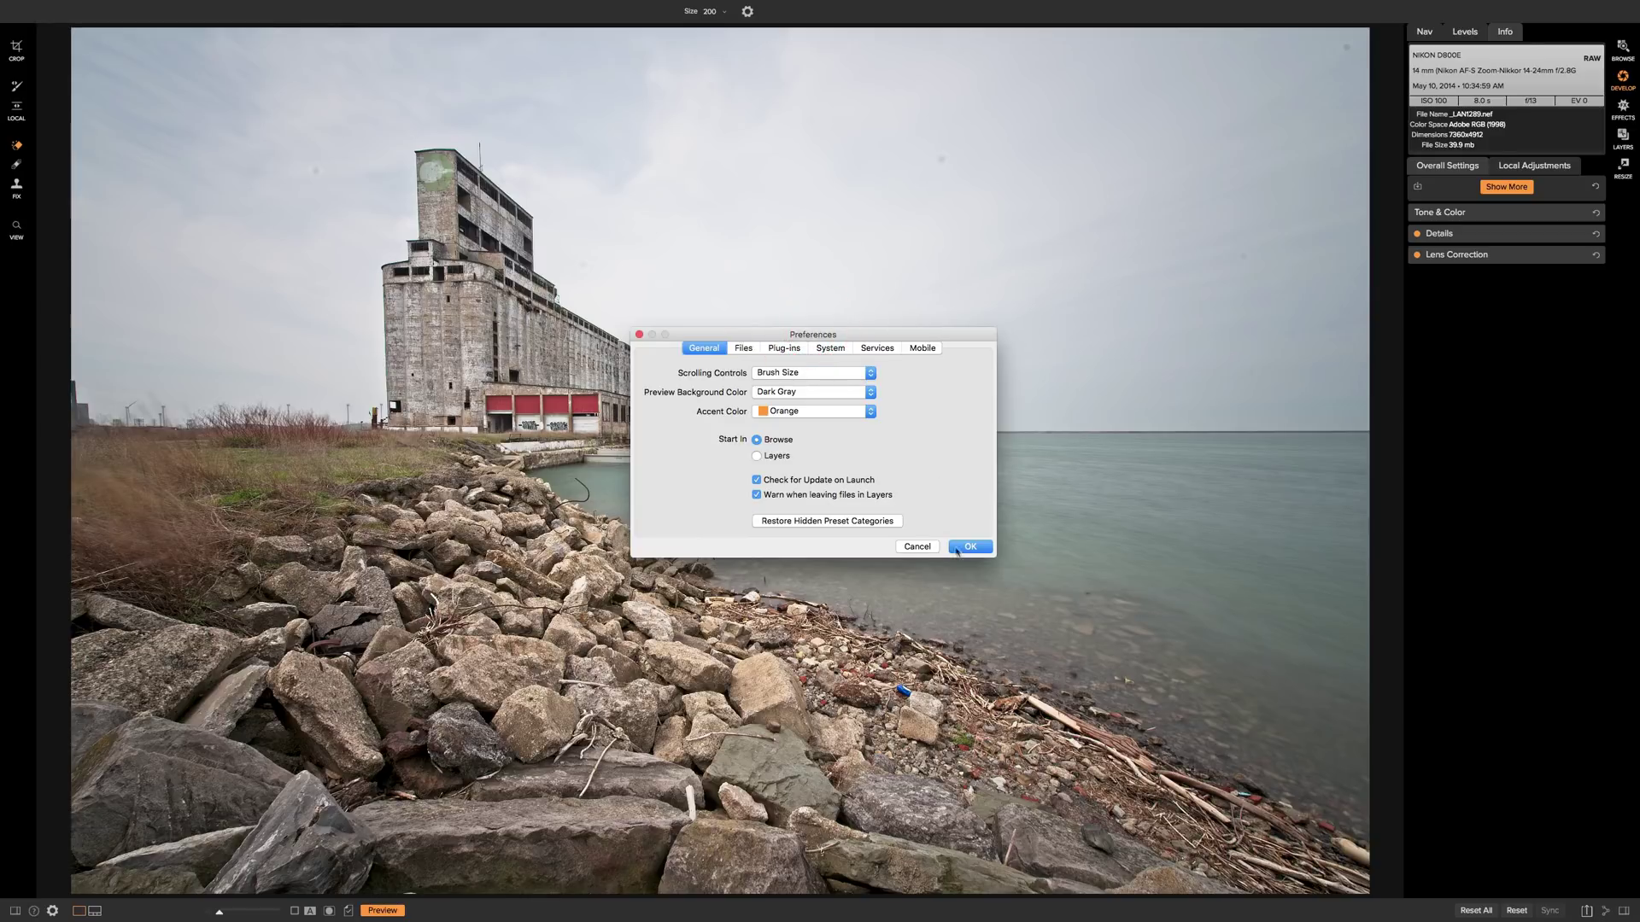
{"action": "left_click", "coordinate": [811, 374]}
{"action": "left_click", "coordinate": [801, 339]}
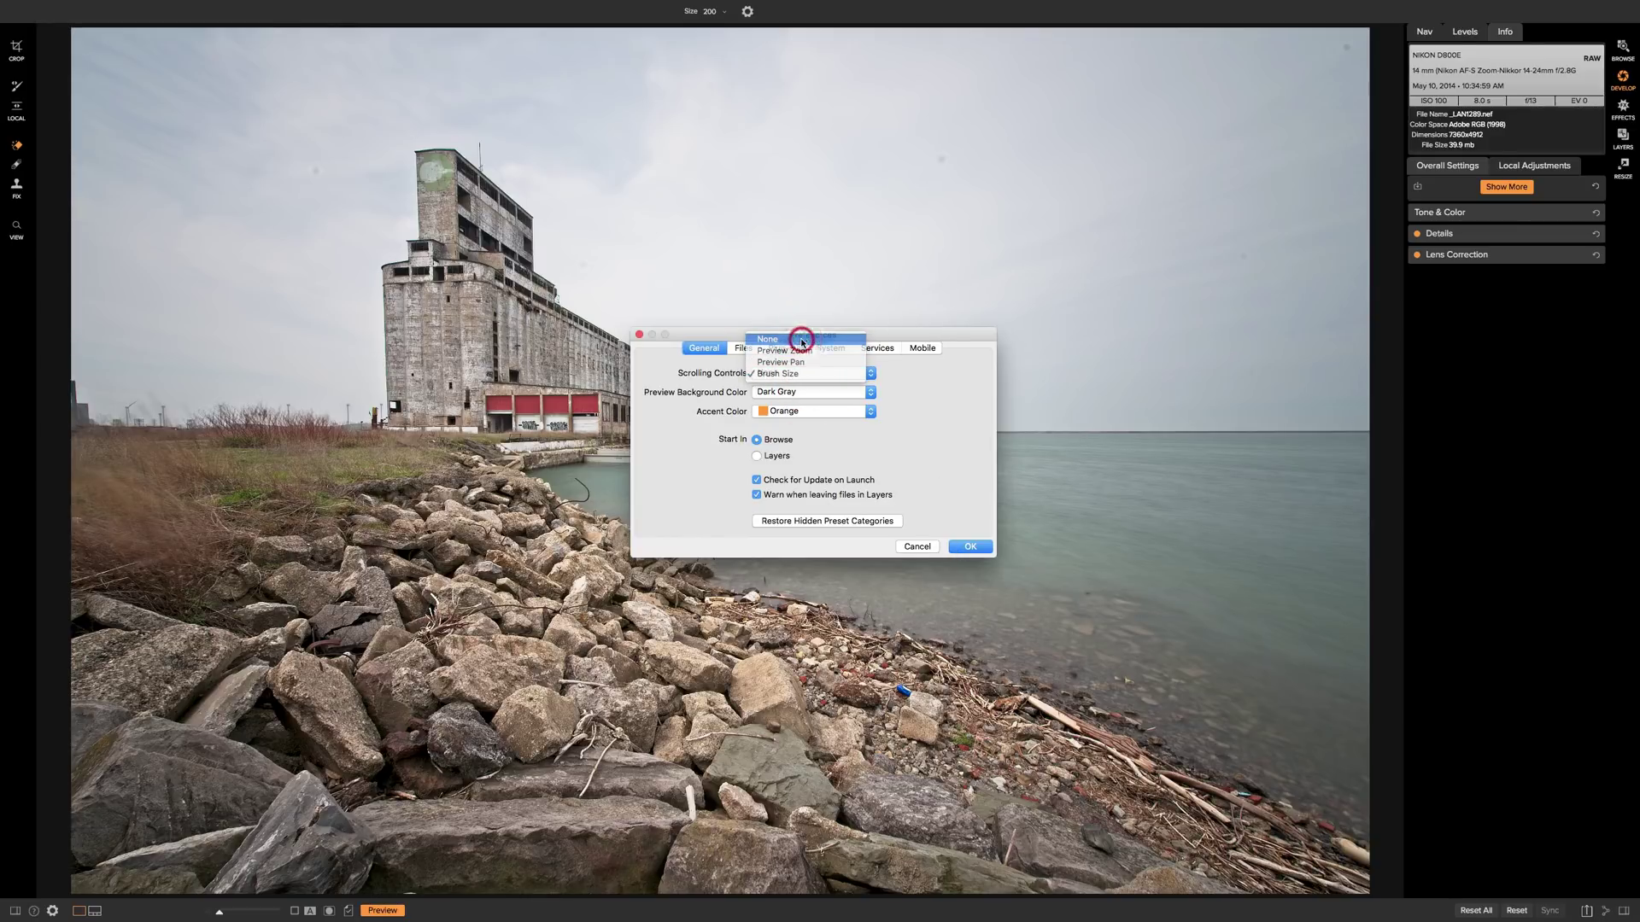
{"action": "left_click", "coordinate": [967, 547]}
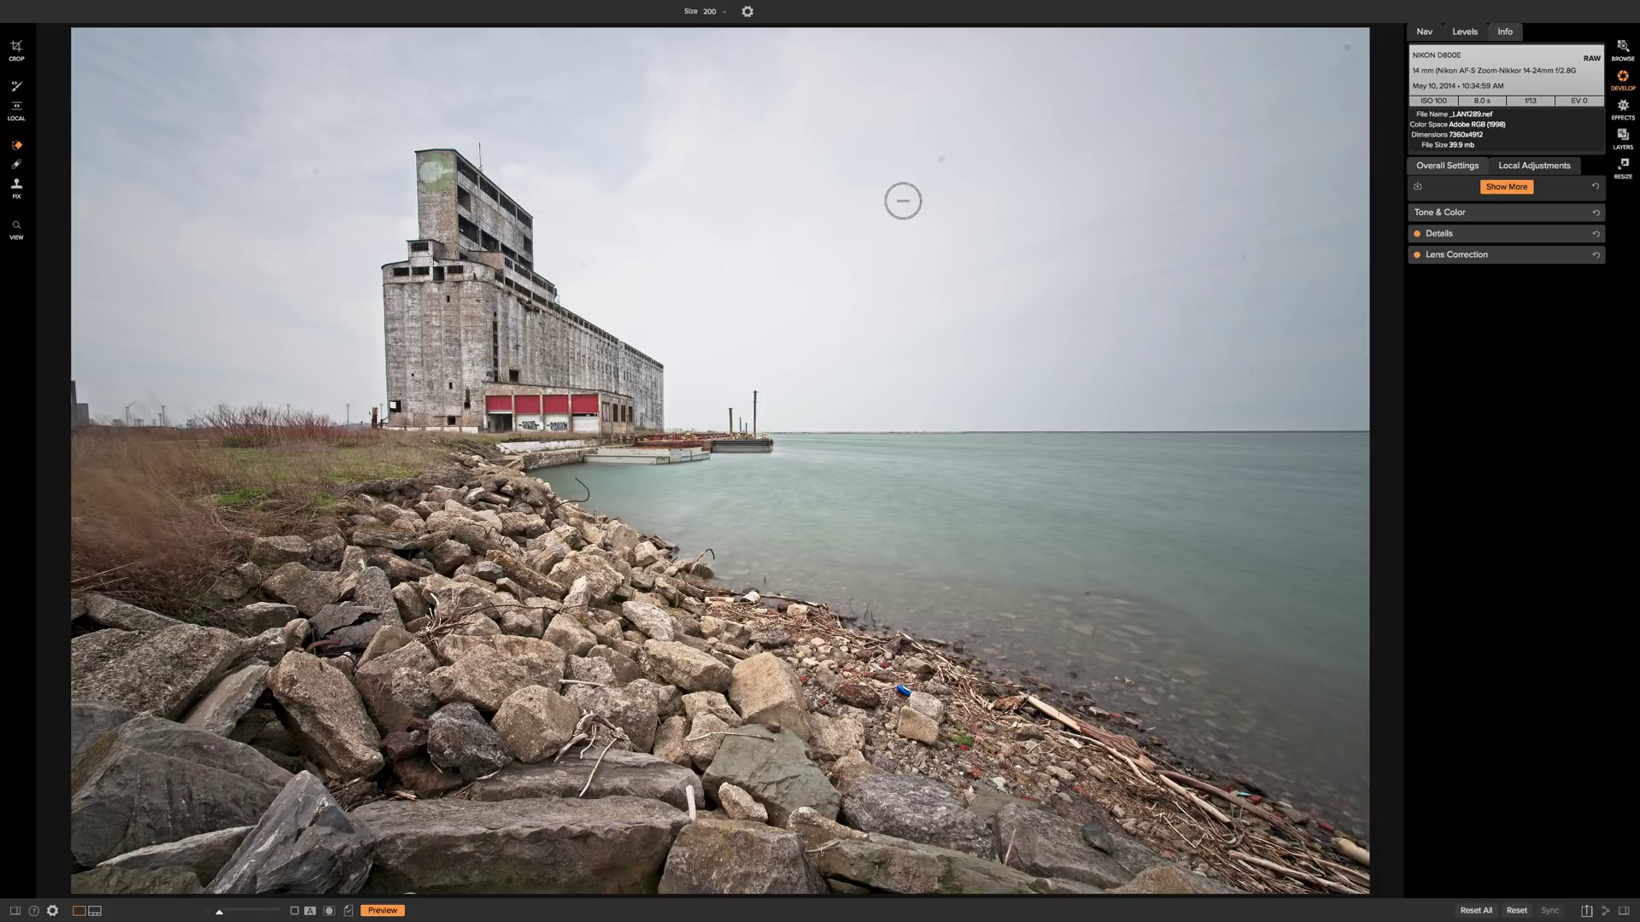
Halve the eraser to size 100 and erase the small spot in the lake water
{"action": "key", "text": "bracketleft"}
{"action": "key", "text": "bracketleft"}
{"action": "key", "text": "bracketleft"}
{"action": "left_click", "coordinate": [942, 159]}
Zoom in and pan to bring the shoreline debris and blue can into view
{"action": "key", "text": "super+equal"}
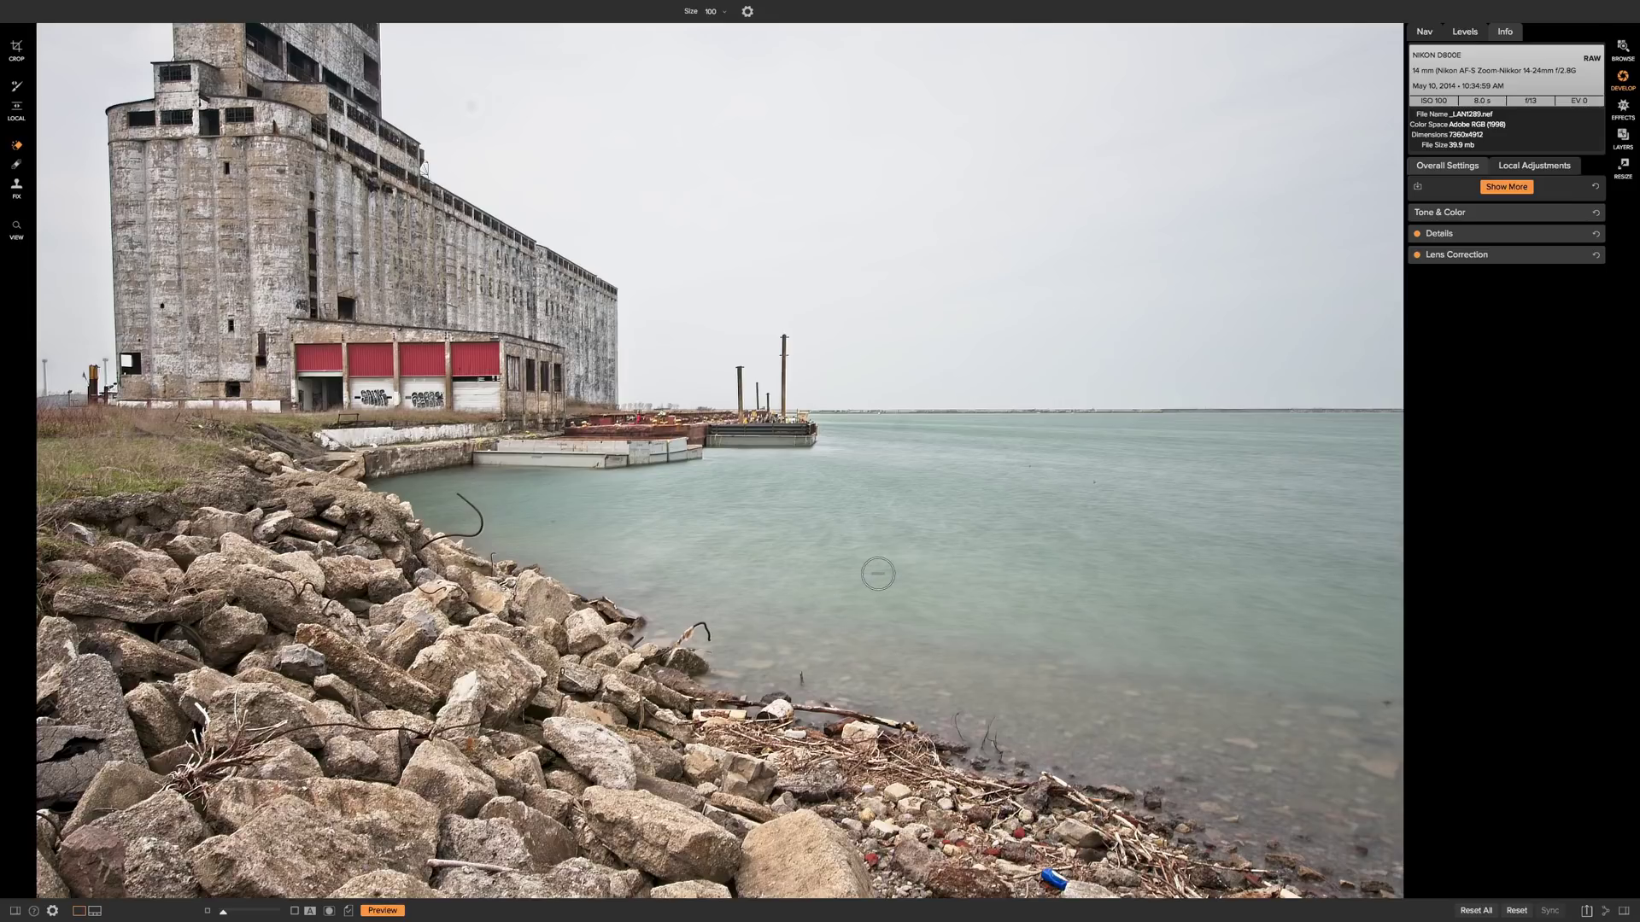
{"action": "key", "text": "space"}
{"action": "mouse_move", "coordinate": [1054, 787]}
{"action": "left_mouse_down"}
{"action": "mouse_move", "coordinate": [846, 329]}
{"action": "mouse_move", "coordinate": [724, 193]}
{"action": "left_mouse_up"}
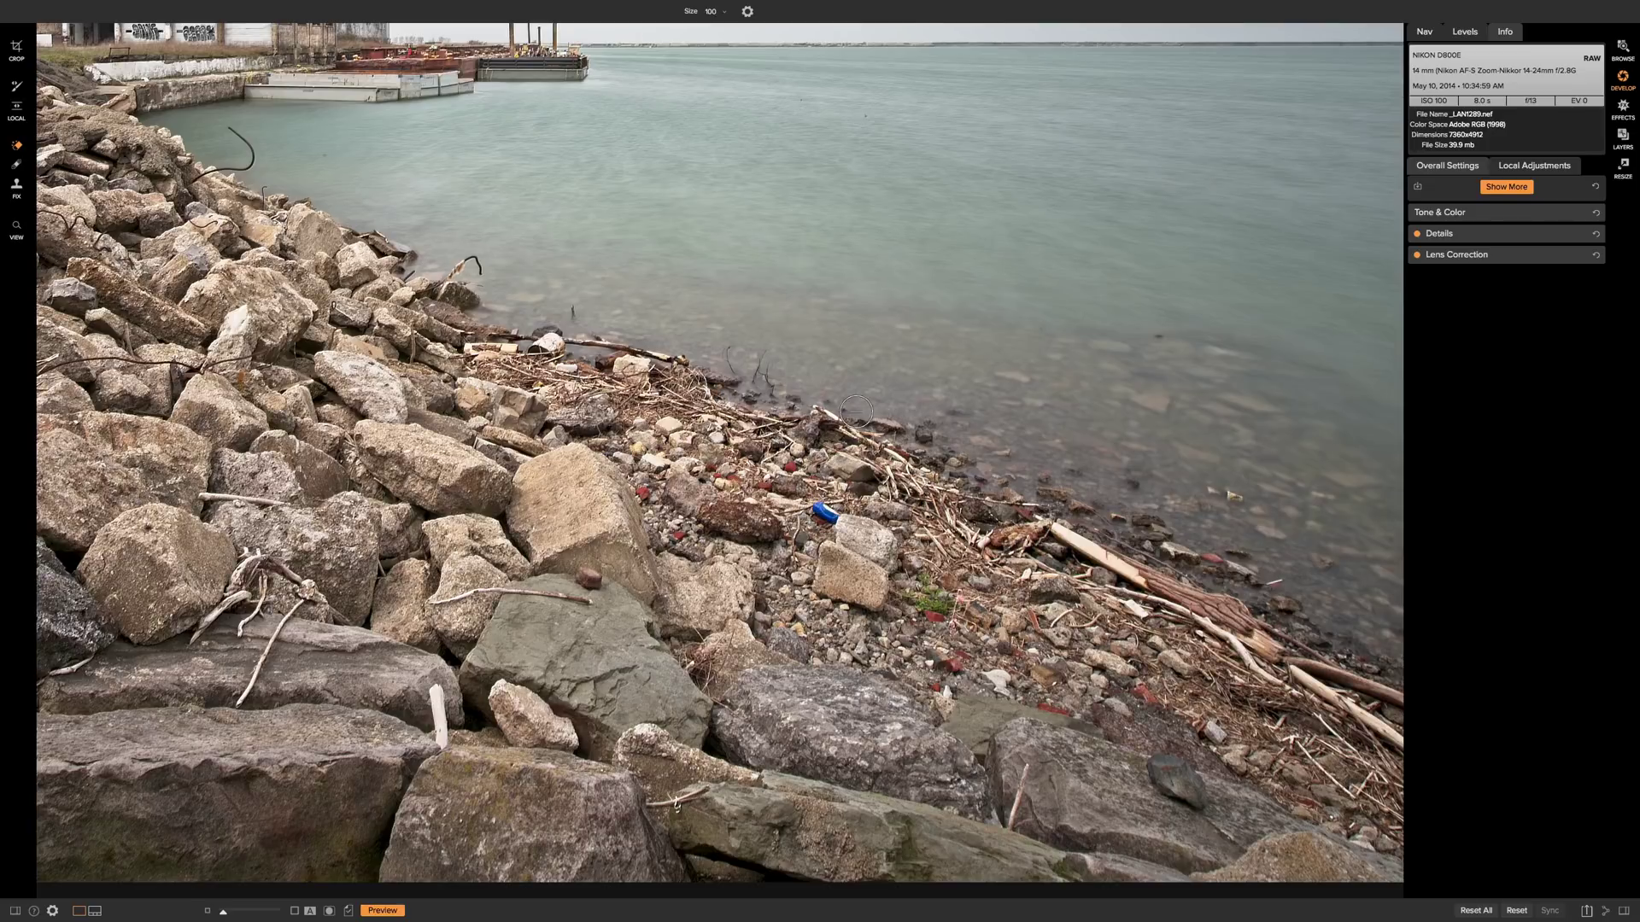
Shrink the eraser to size 70 and paint out the blue can on the shoreline
{"action": "key", "text": "bracketleft"}
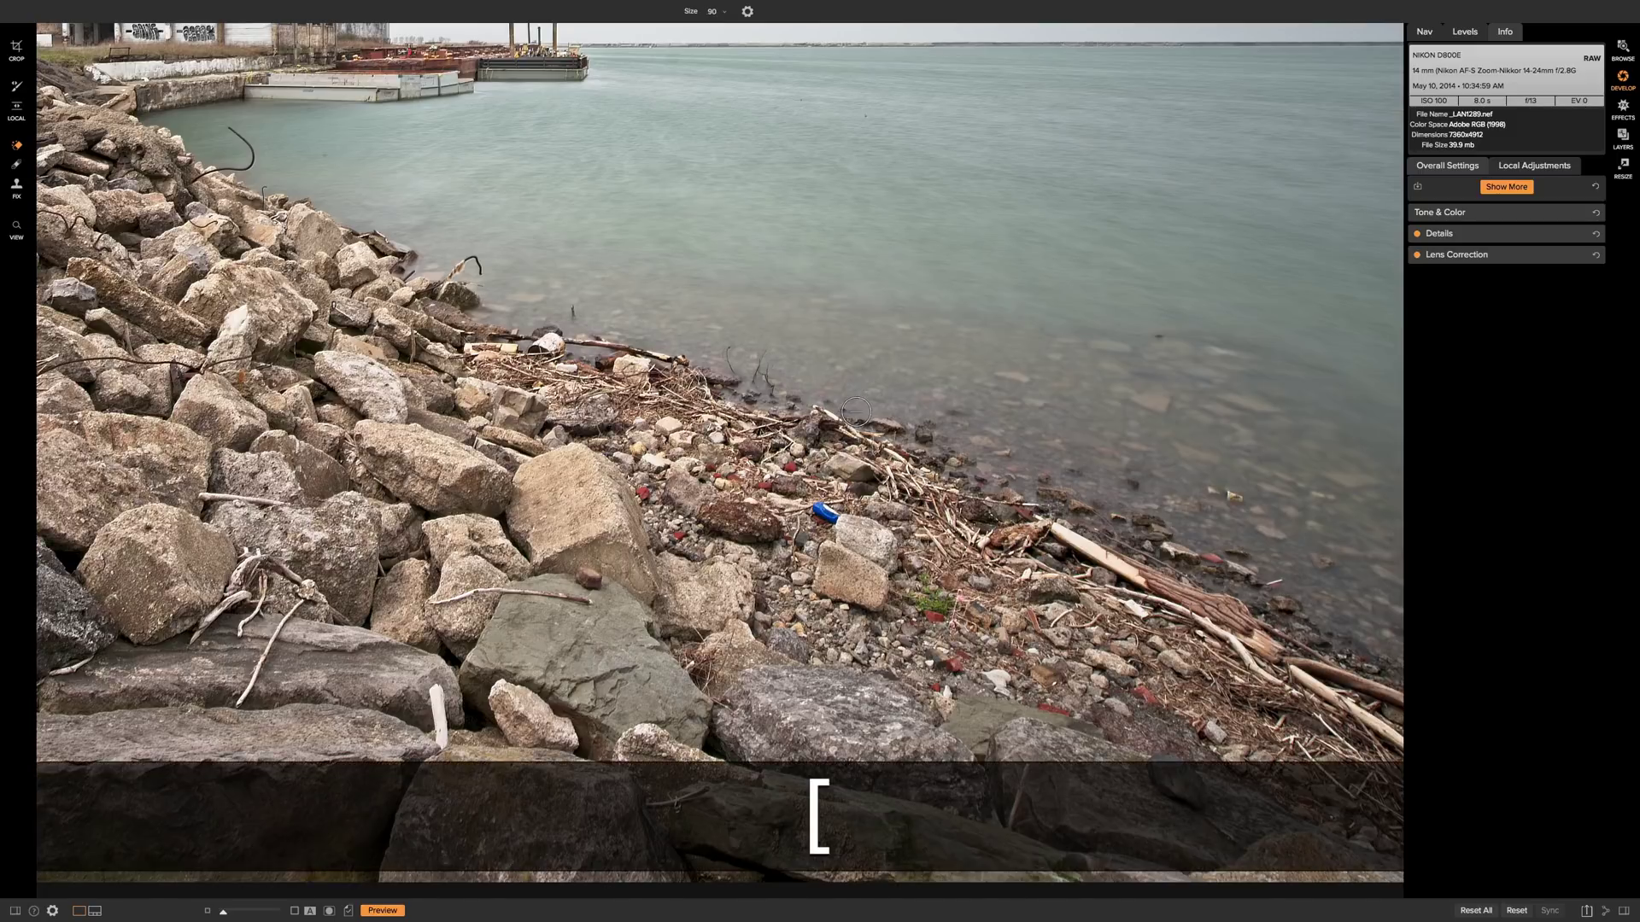
{"action": "key", "text": "bracketleft"}
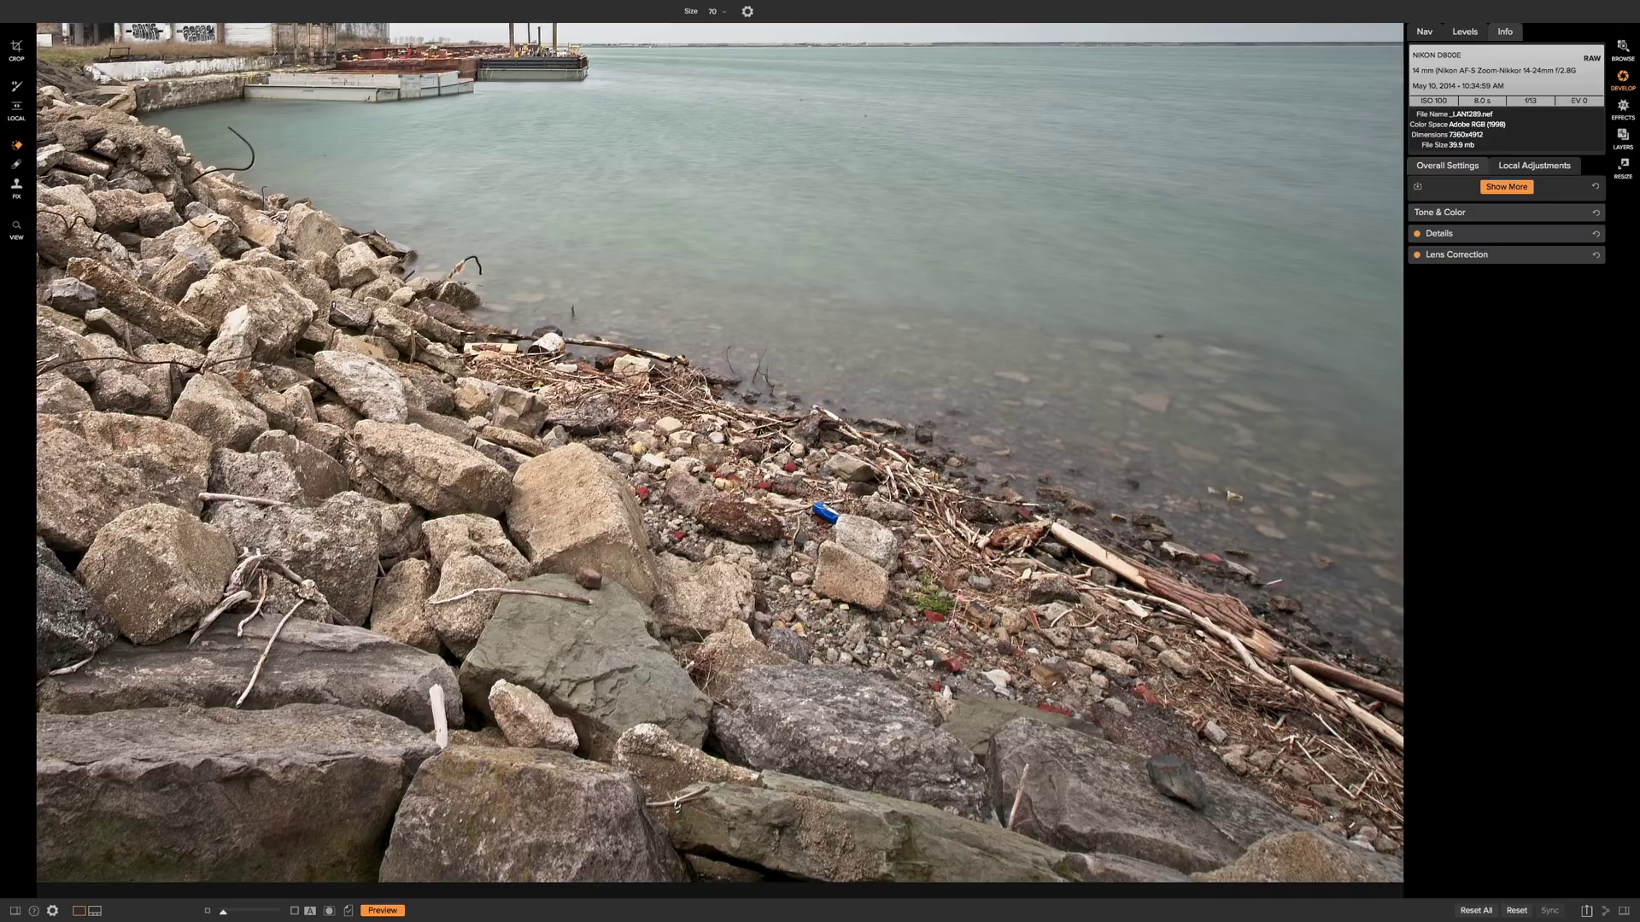
{"action": "mouse_move", "coordinate": [820, 499]}
{"action": "left_mouse_down"}
{"action": "mouse_move", "coordinate": [809, 511]}
{"action": "mouse_move", "coordinate": [824, 509]}
{"action": "left_mouse_up"}
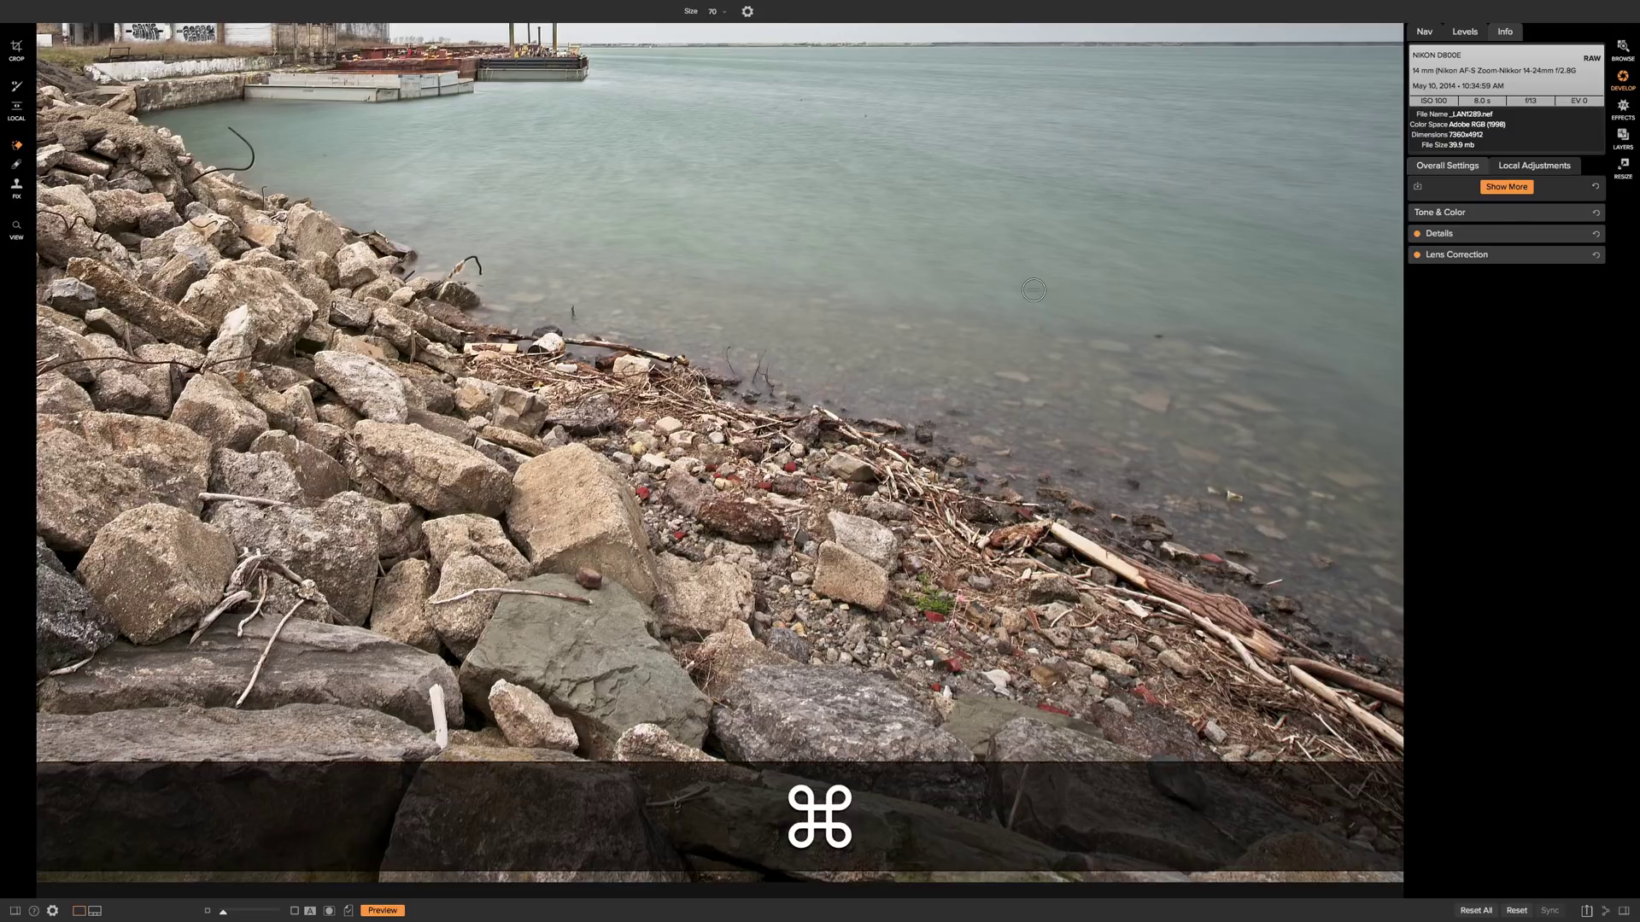
Fit the whole photo in view and pick the Retouch Brush, checking its pressure settings
{"action": "key", "text": "super+0"}
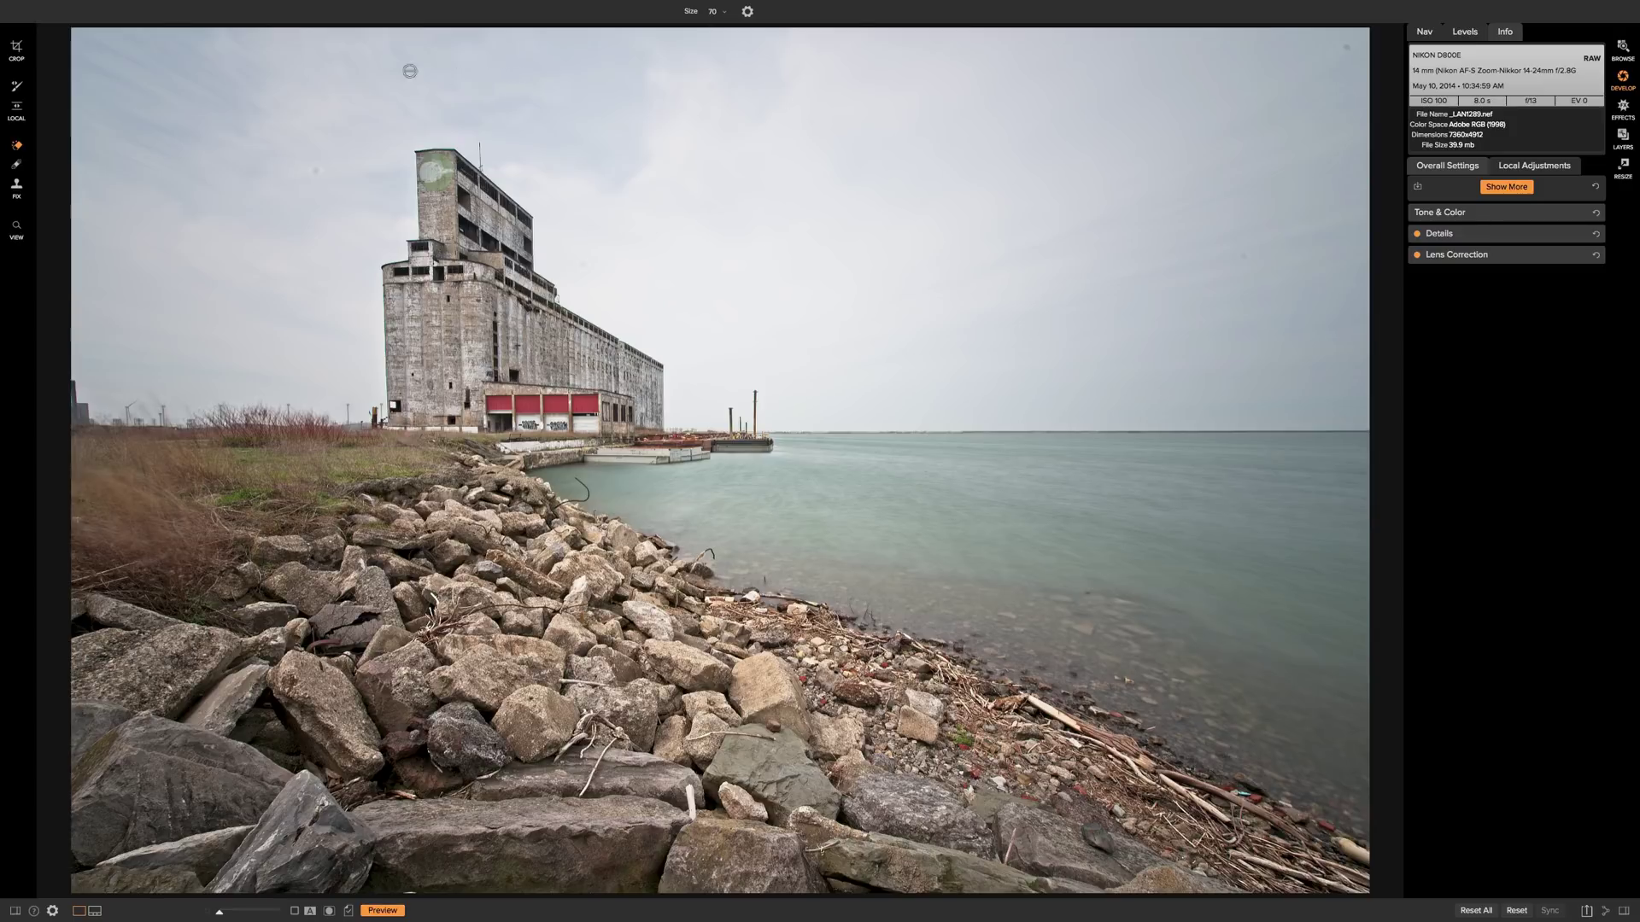
{"action": "left_click", "coordinate": [17, 167]}
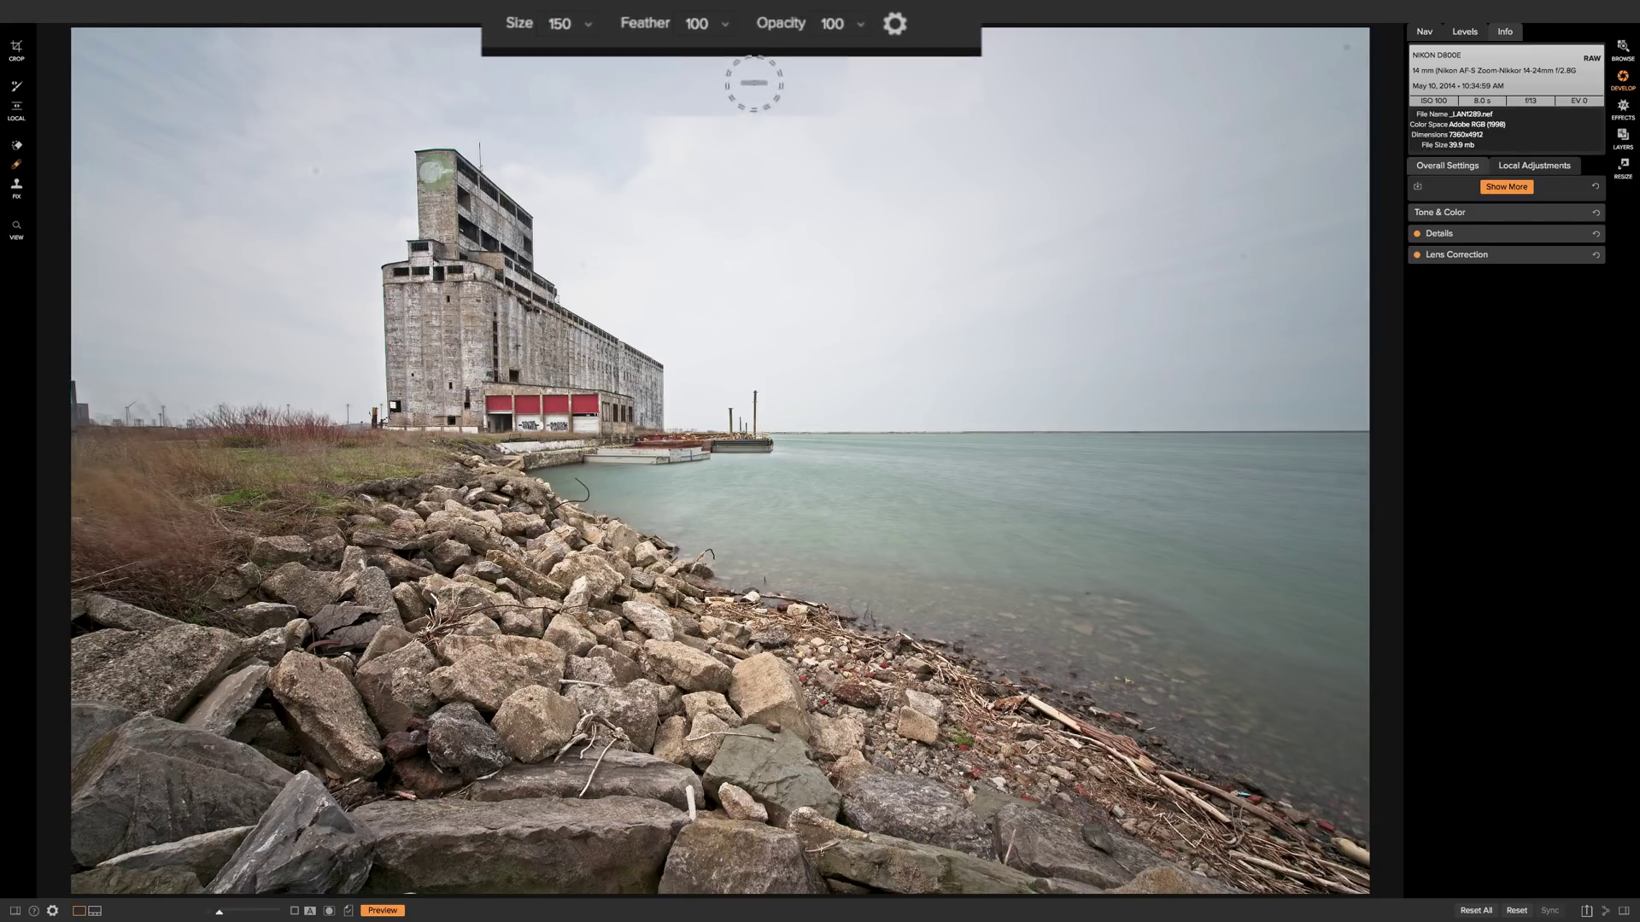
{"action": "left_click", "coordinate": [899, 23]}
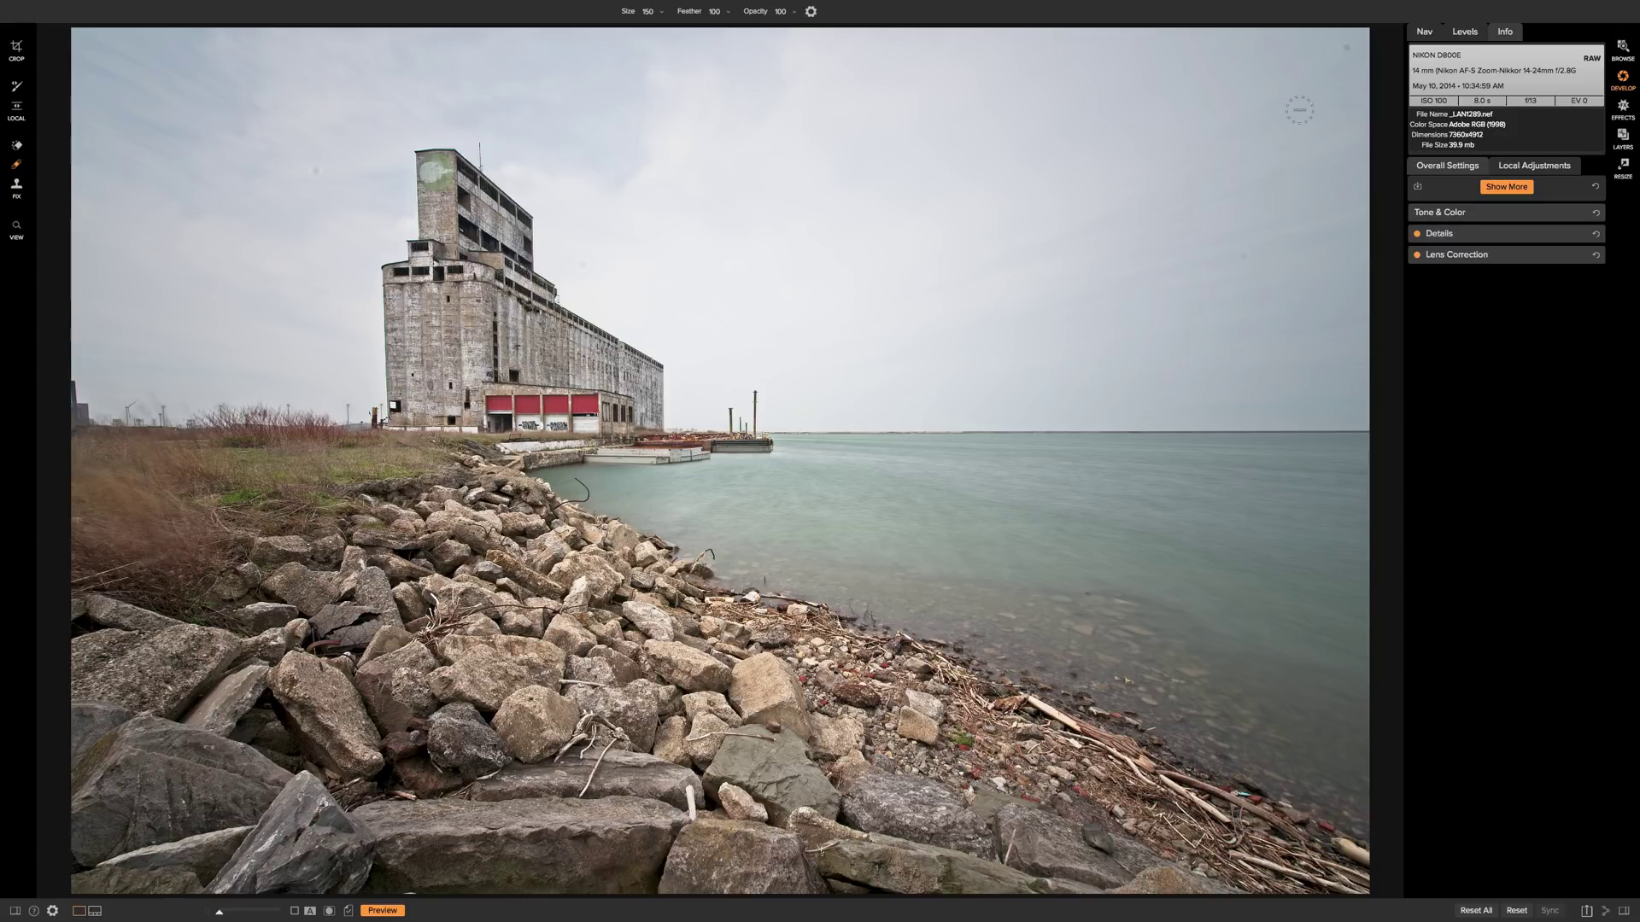
Resize the healing brush to 70 and heal the spot in the upper-right sky corner
{"action": "key", "text": "bracketleft"}
{"action": "key", "text": "bracketleft"}
{"action": "left_click", "coordinate": [1347, 47]}
{"action": "key", "text": "bracketright"}
{"action": "key", "text": "bracketright"}
{"action": "key", "text": "bracketleft"}
{"action": "key", "text": "bracketleft"}
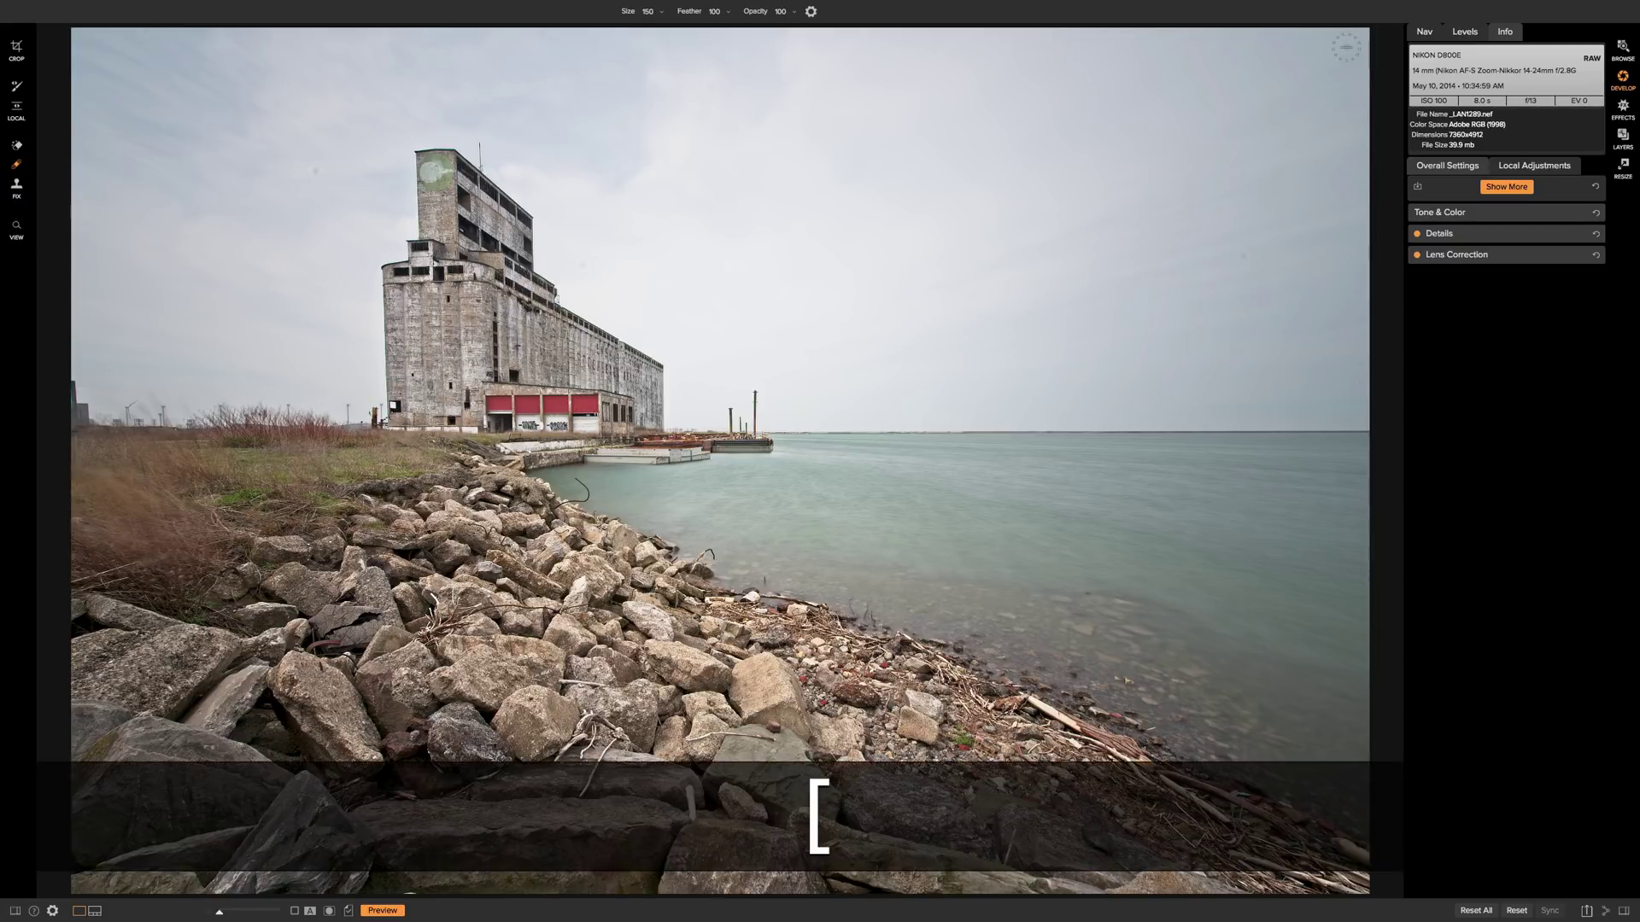
{"action": "left_click", "coordinate": [1346, 47]}
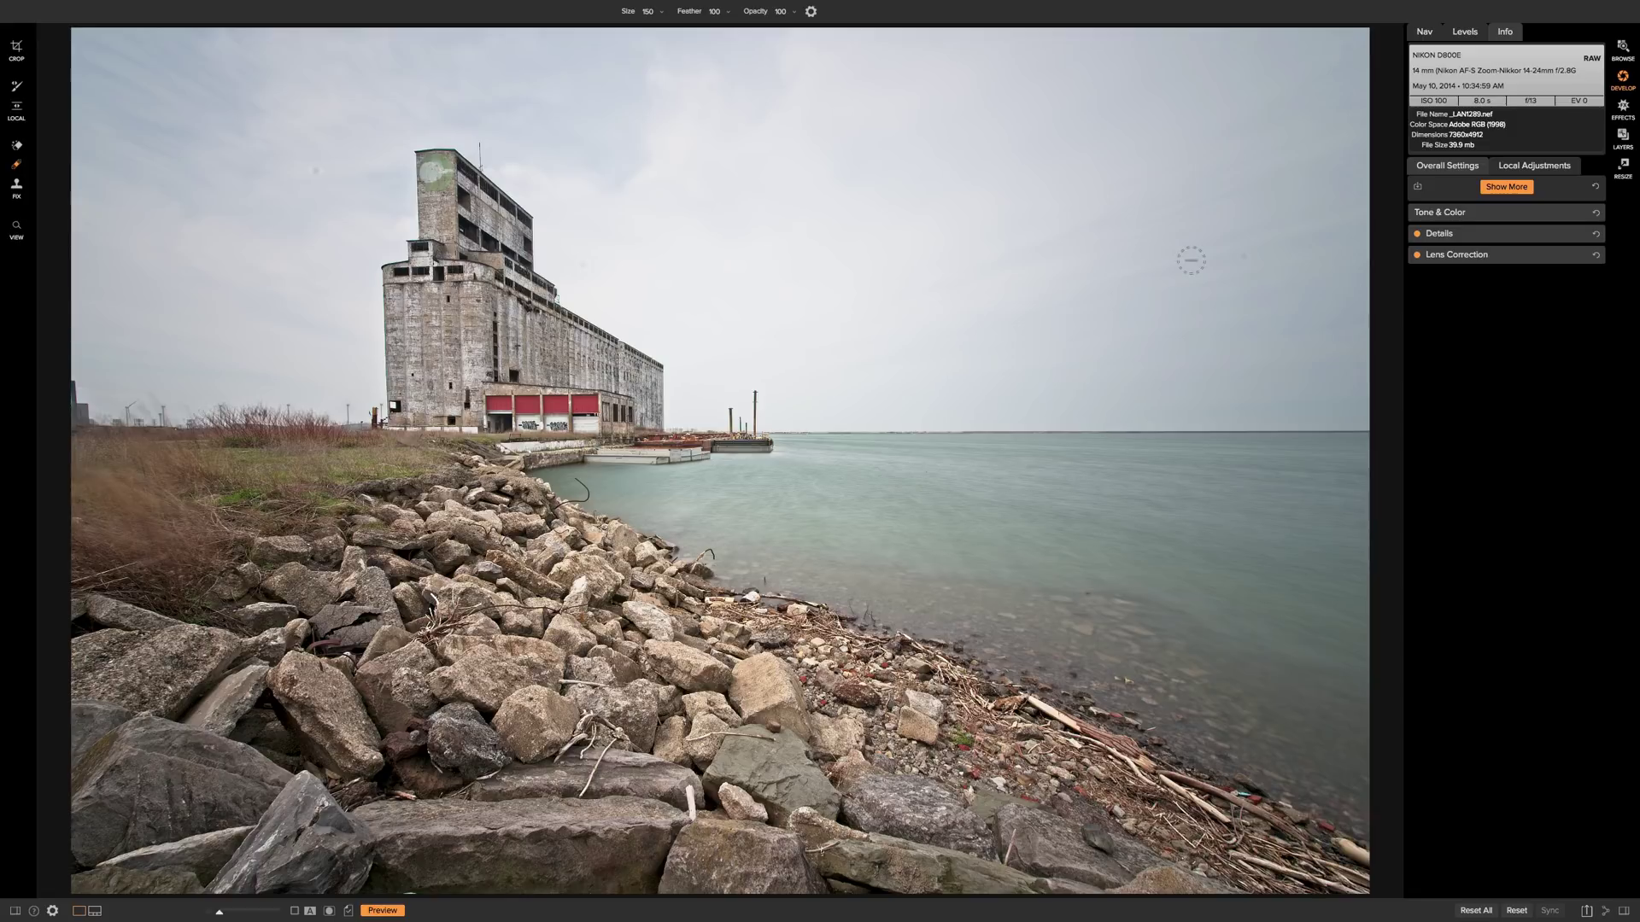
Heal the remaining sky spots, retouching the lower one several times
{"action": "left_click", "coordinate": [1243, 255]}
{"action": "left_click", "coordinate": [1289, 333]}
{"action": "left_click", "coordinate": [1291, 330]}
{"action": "left_click", "coordinate": [1293, 333]}
{"action": "left_click", "coordinate": [1293, 334]}
{"action": "left_click", "coordinate": [613, 164]}
{"action": "key", "text": "shift"}
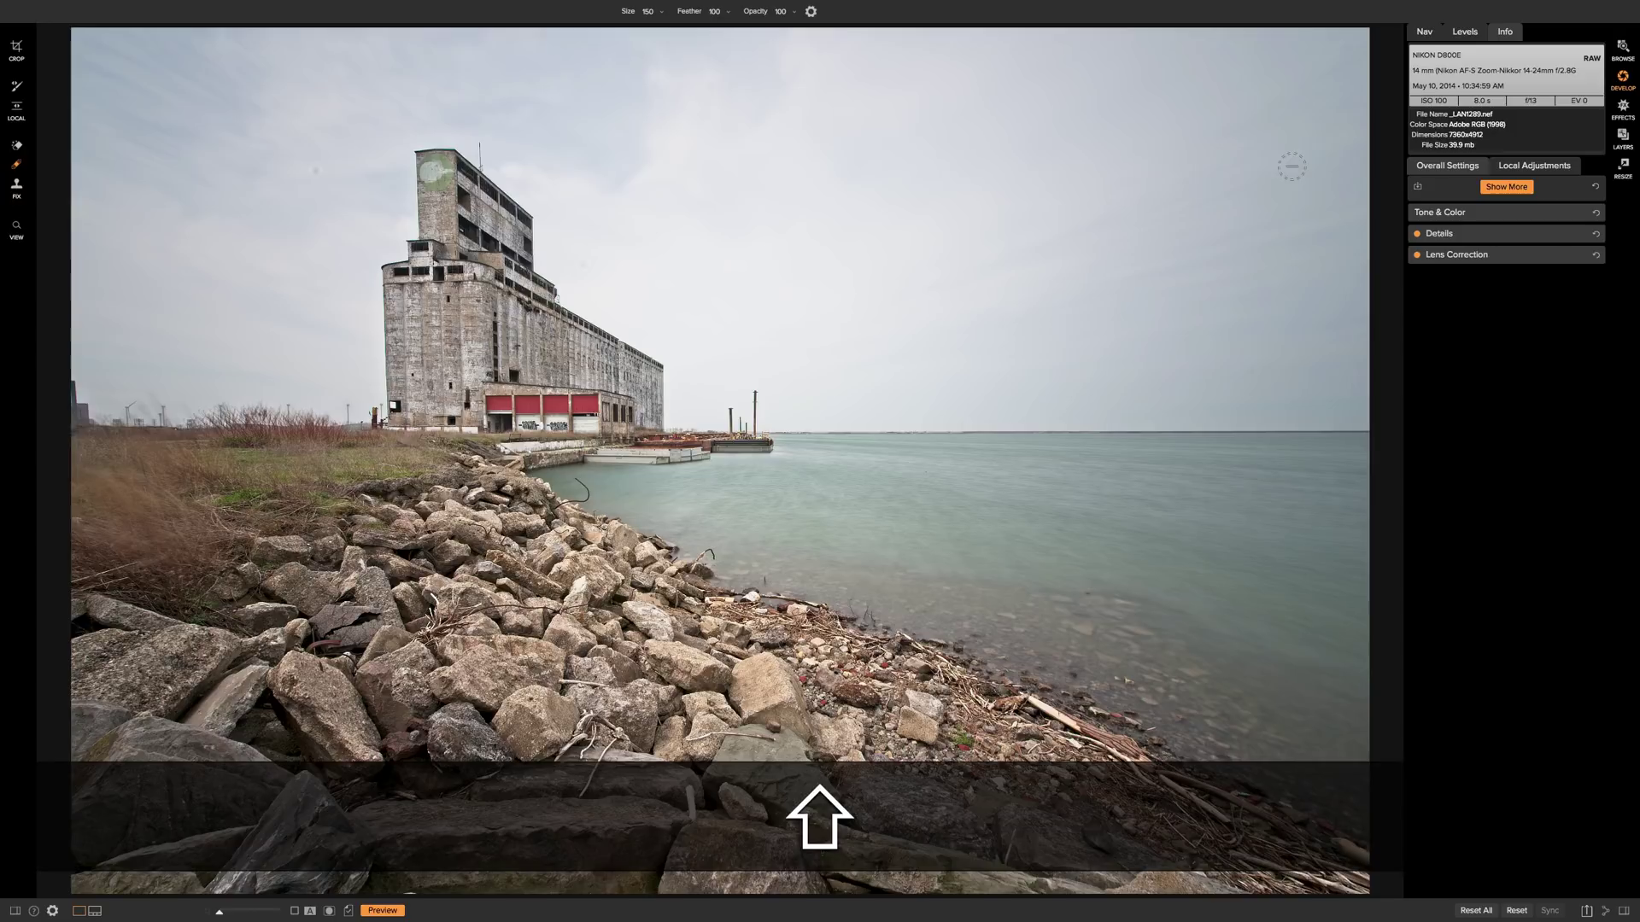
{"action": "left_click", "coordinate": [1291, 166], "text": "shift"}
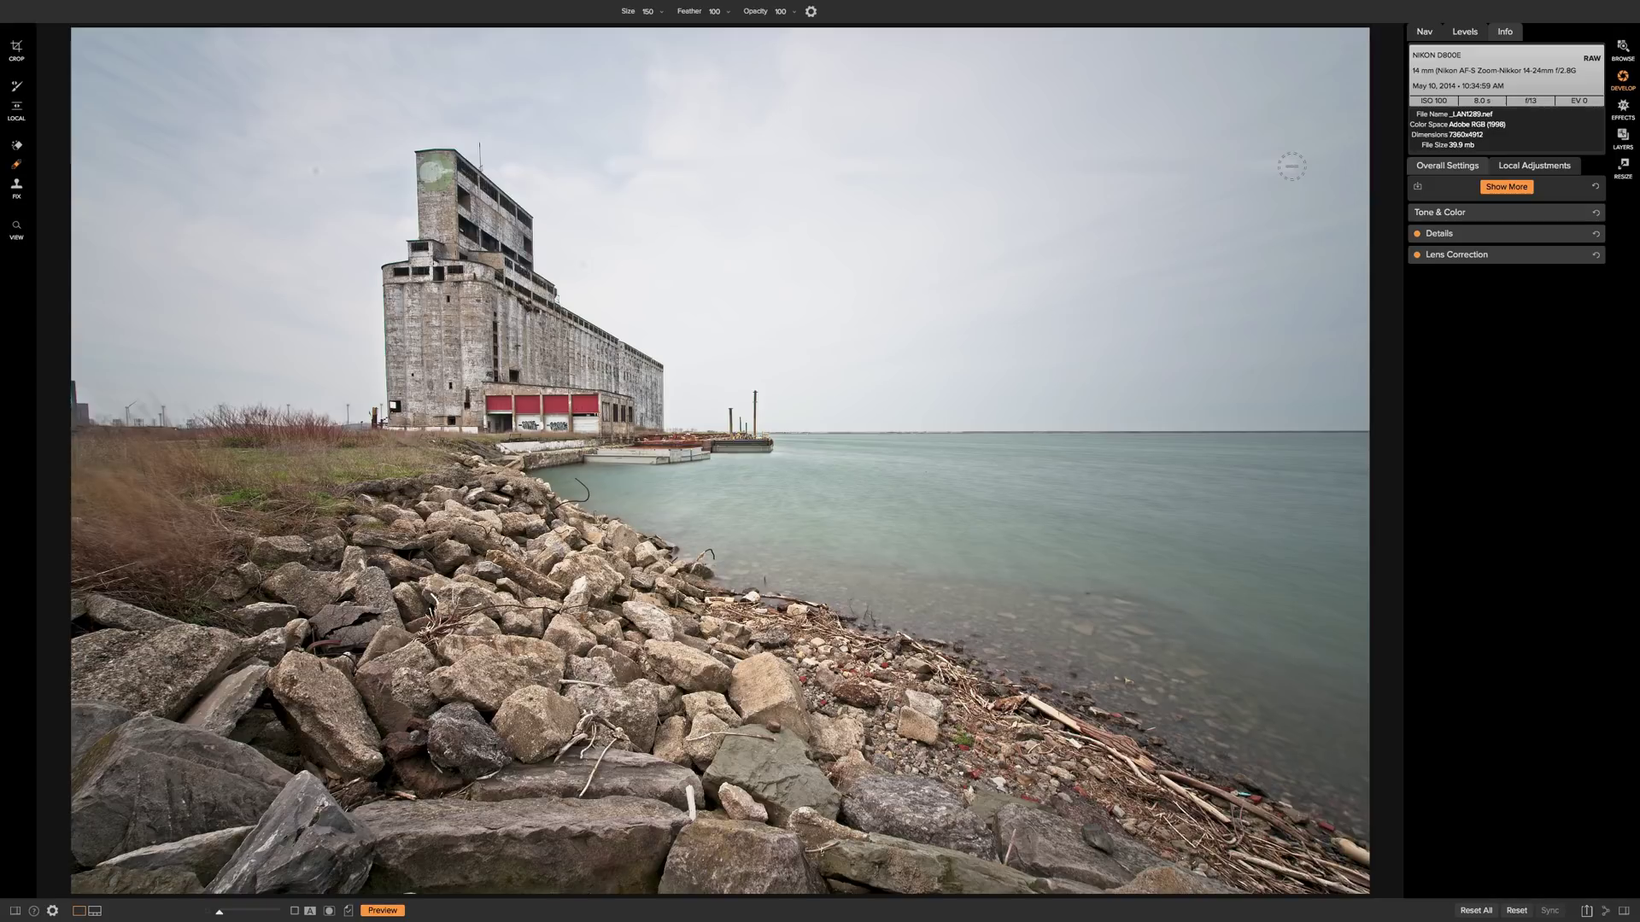
{"action": "key", "text": "super"}
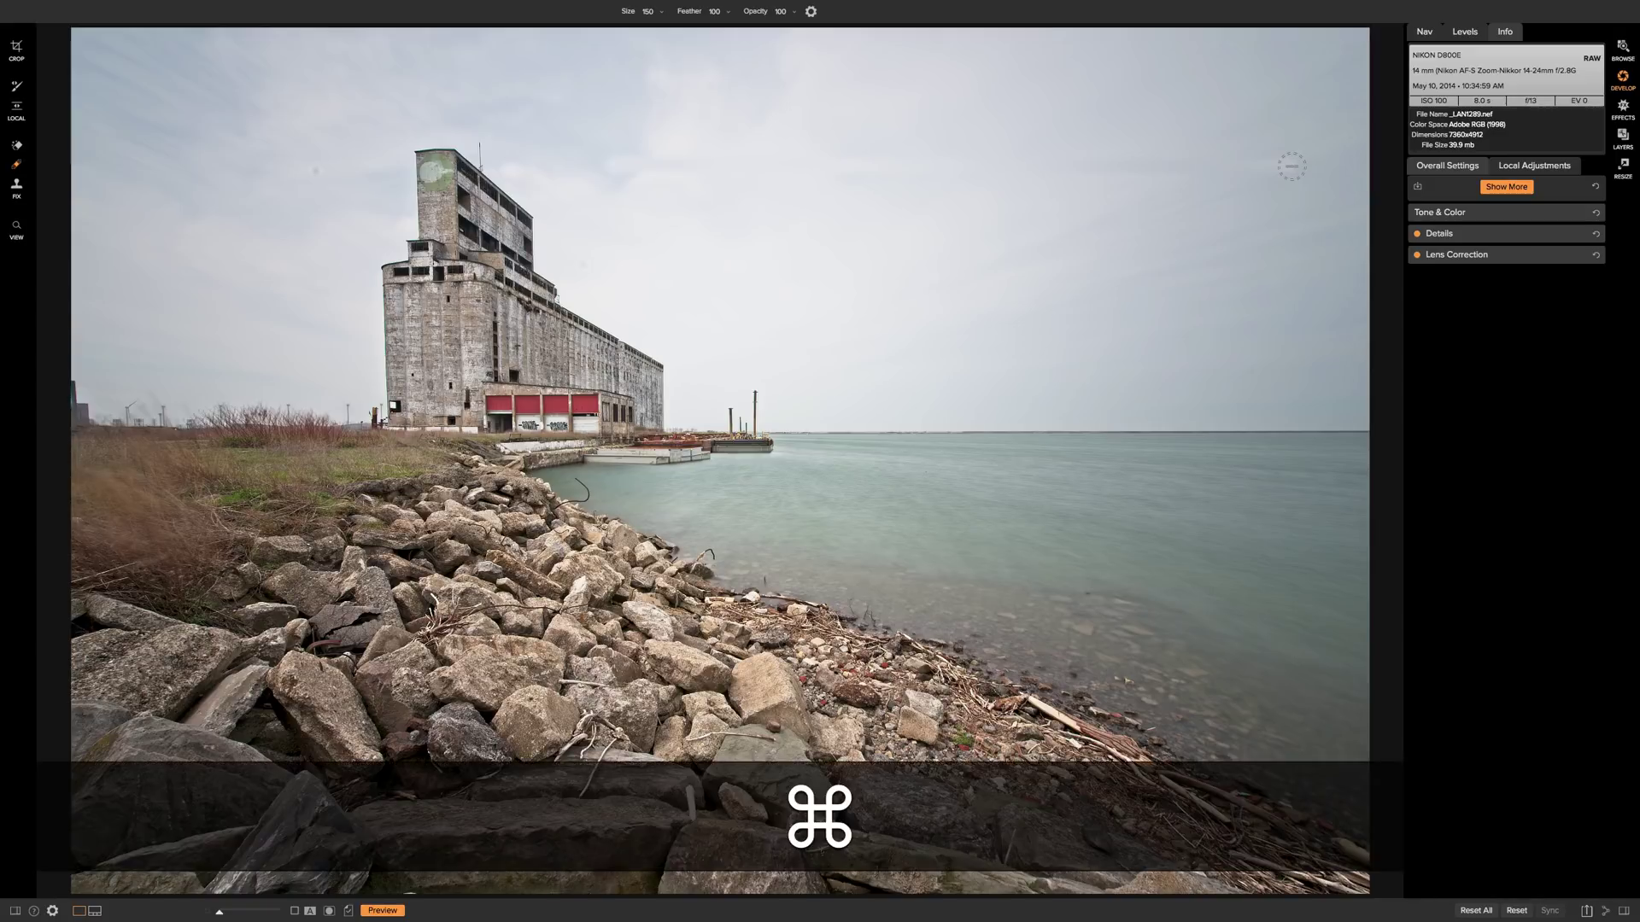
{"action": "key", "text": "super+z"}
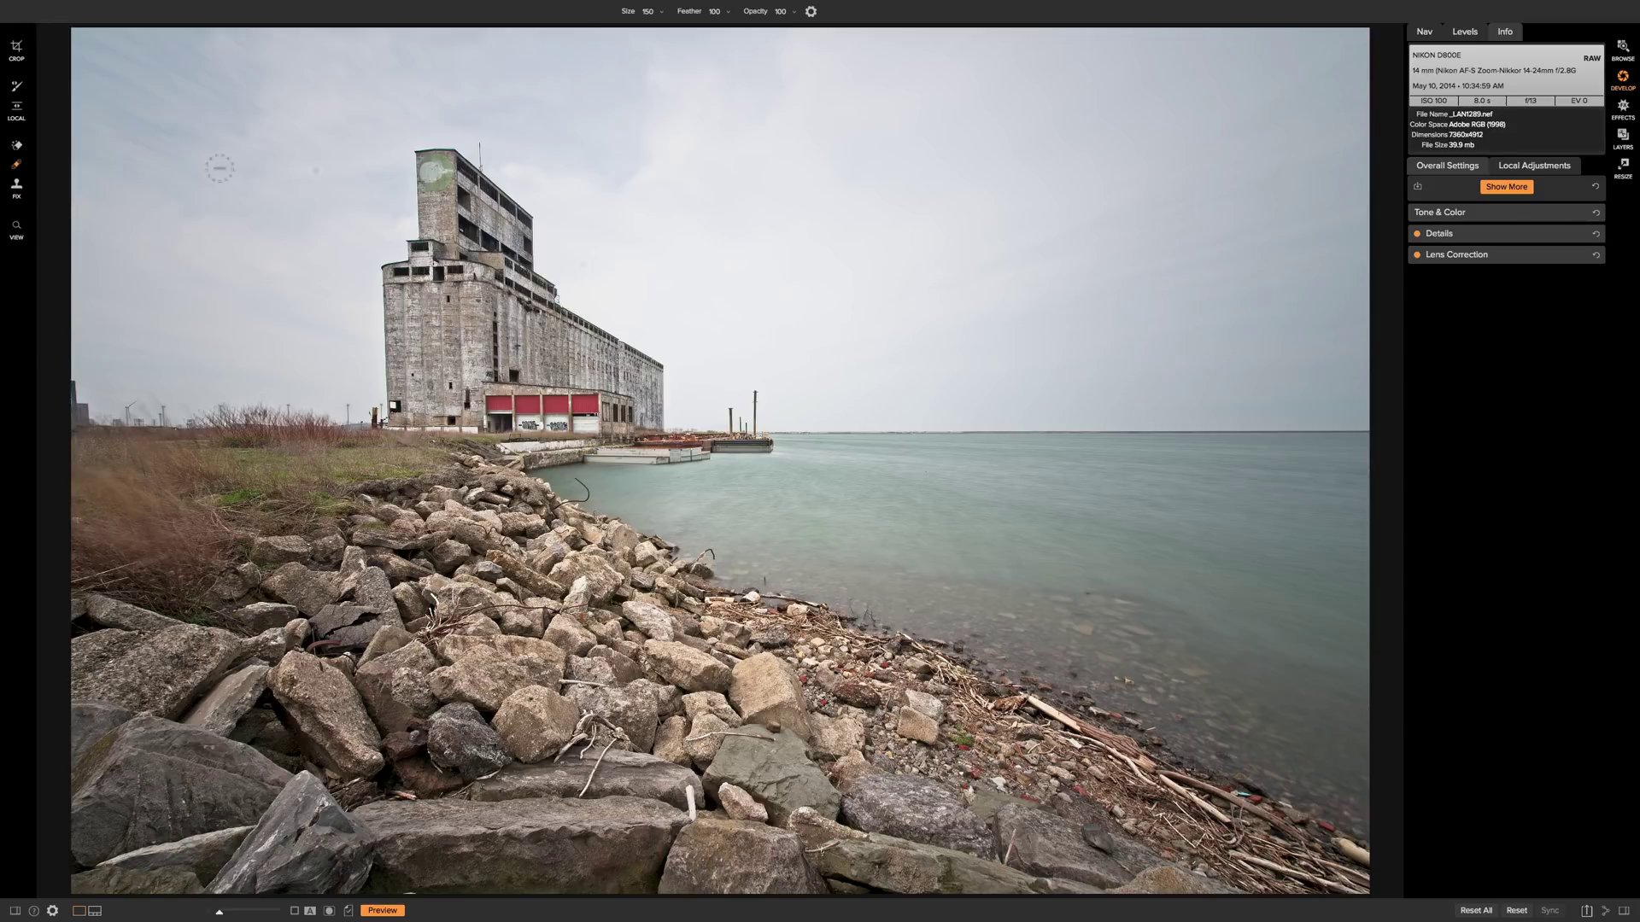
Select the Clone Stamp tool and set a clone source point in the sky
{"action": "left_click", "coordinate": [16, 186]}
{"action": "left_click", "coordinate": [805, 305]}
Set clone source points beside the barge and stamp over the remaining pier stack
{"action": "key", "text": "alt"}
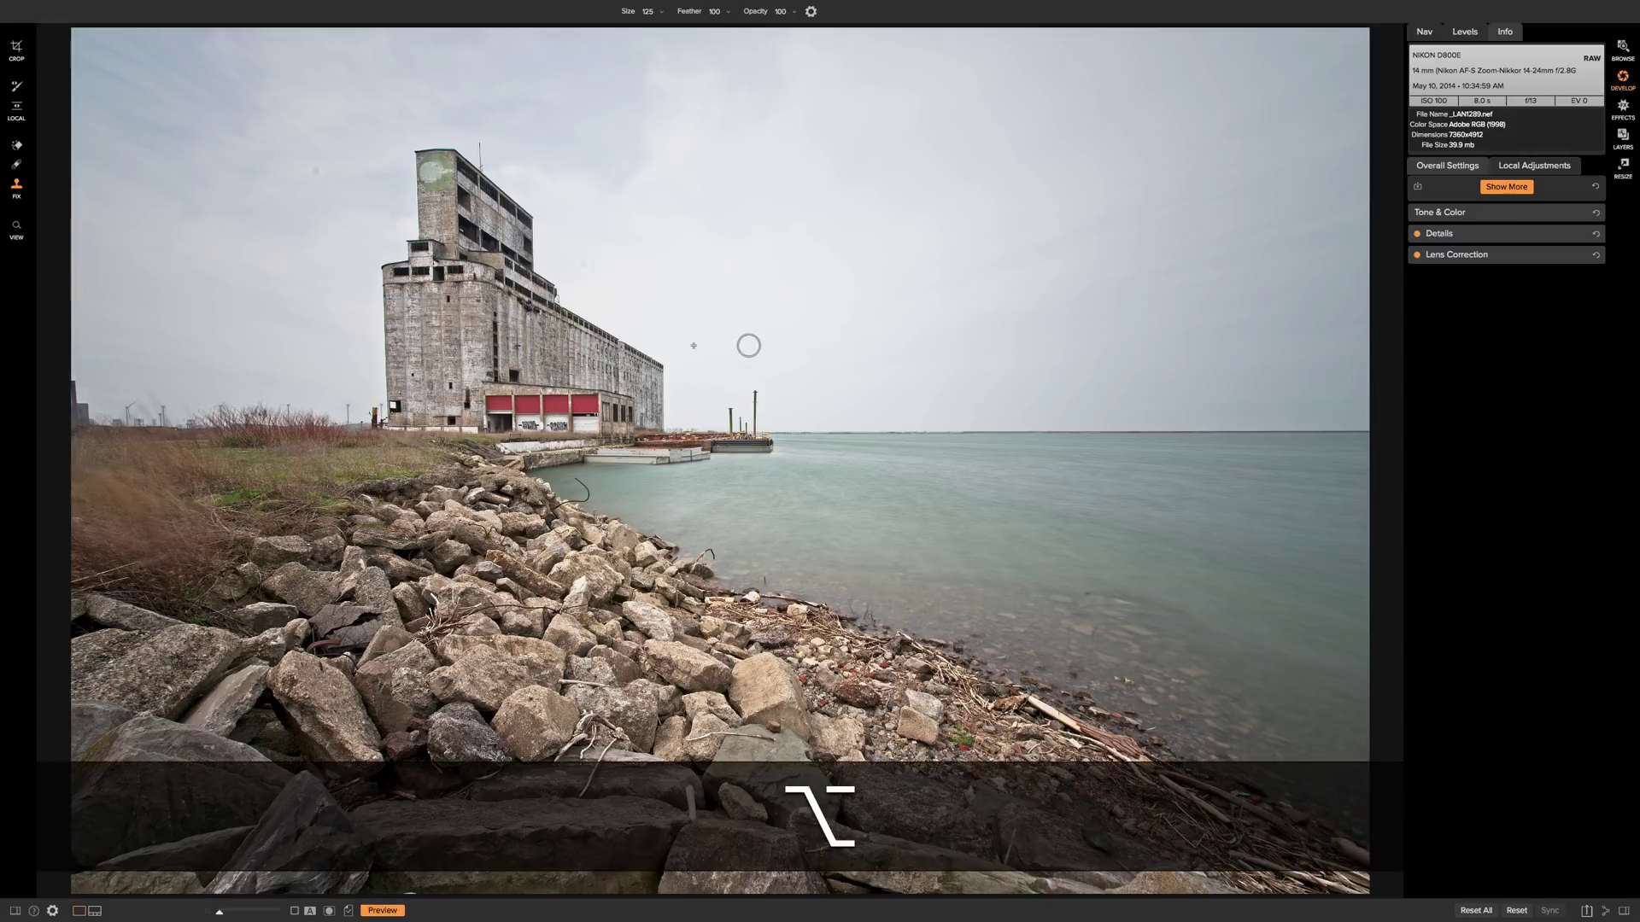
{"action": "left_click", "coordinate": [748, 345], "text": "alt"}
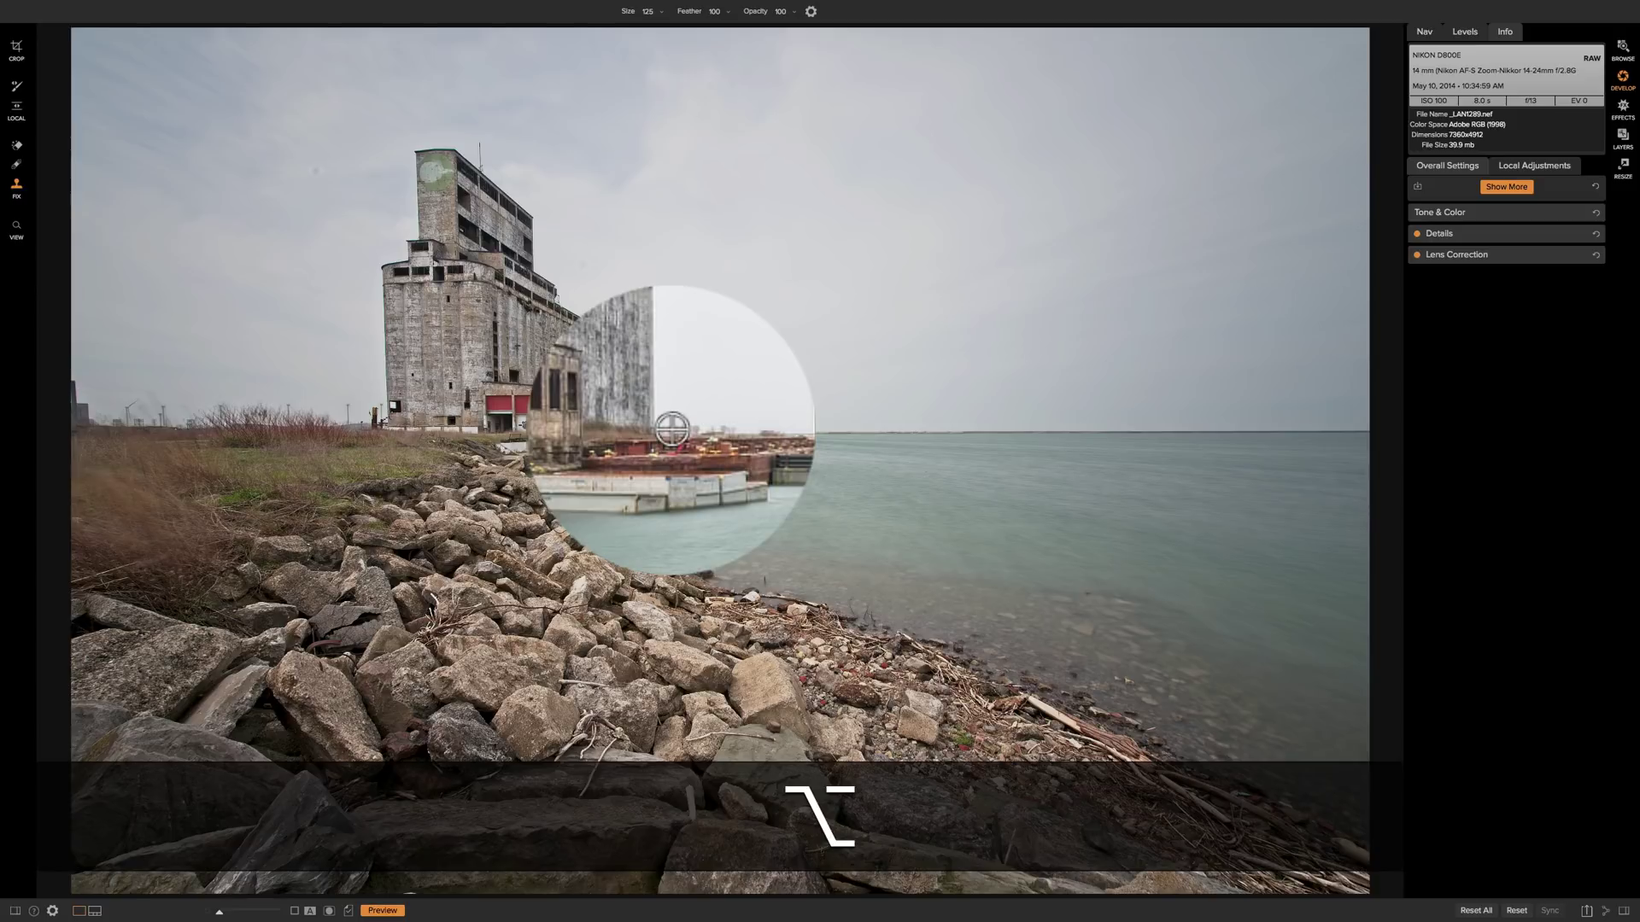
{"action": "left_click", "coordinate": [672, 430], "text": "alt"}
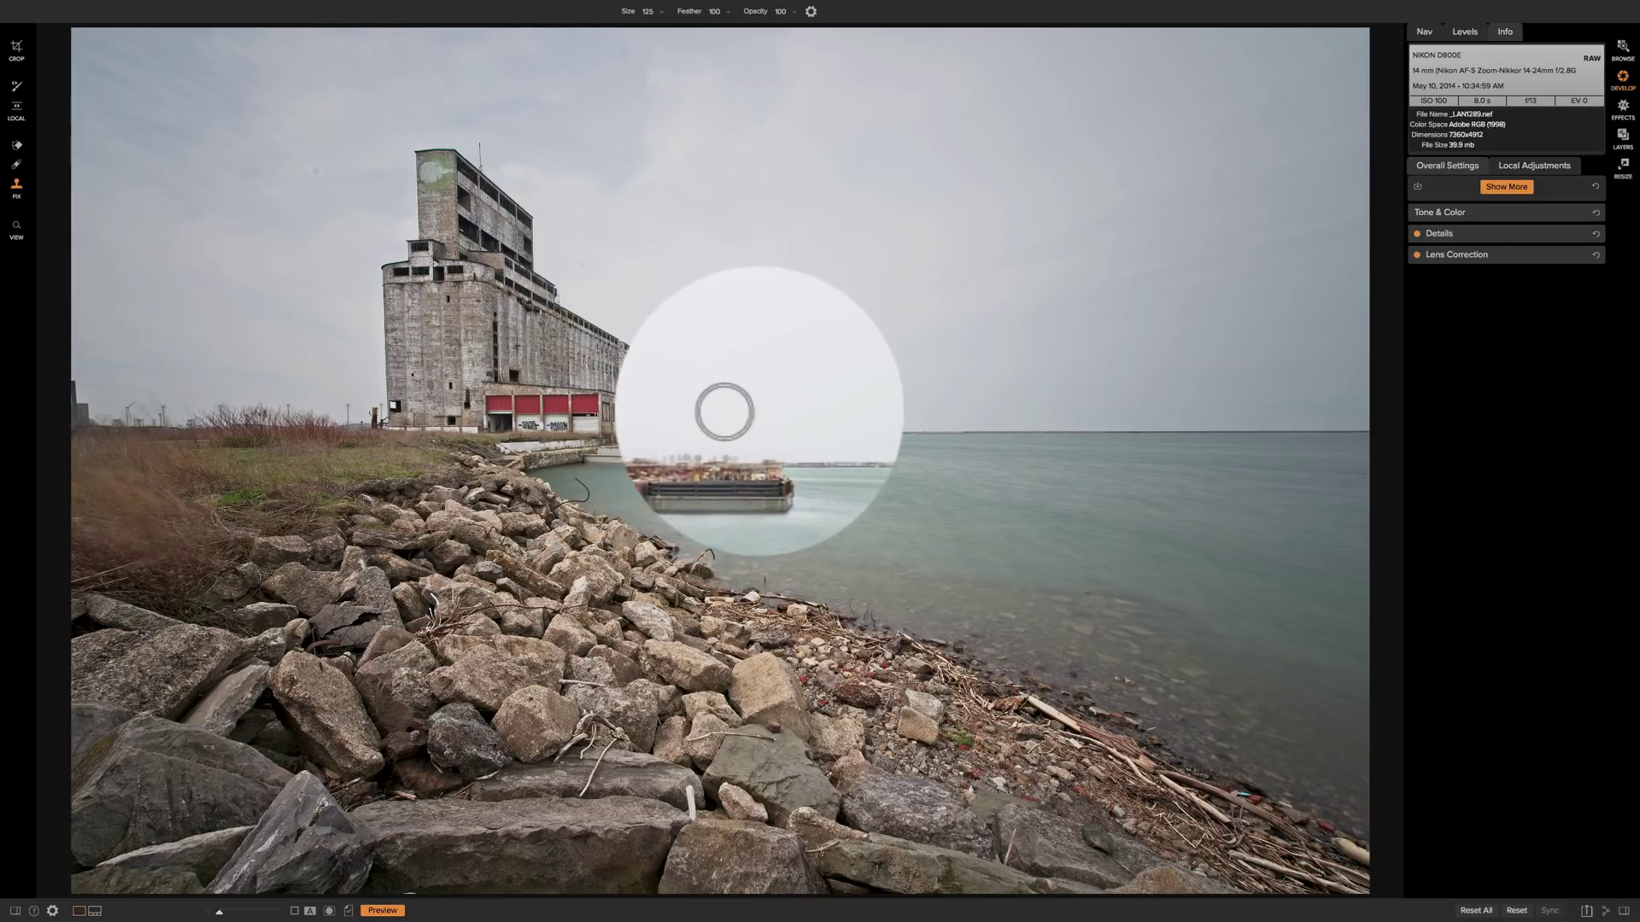
{"action": "left_click", "coordinate": [726, 414], "text": "alt"}
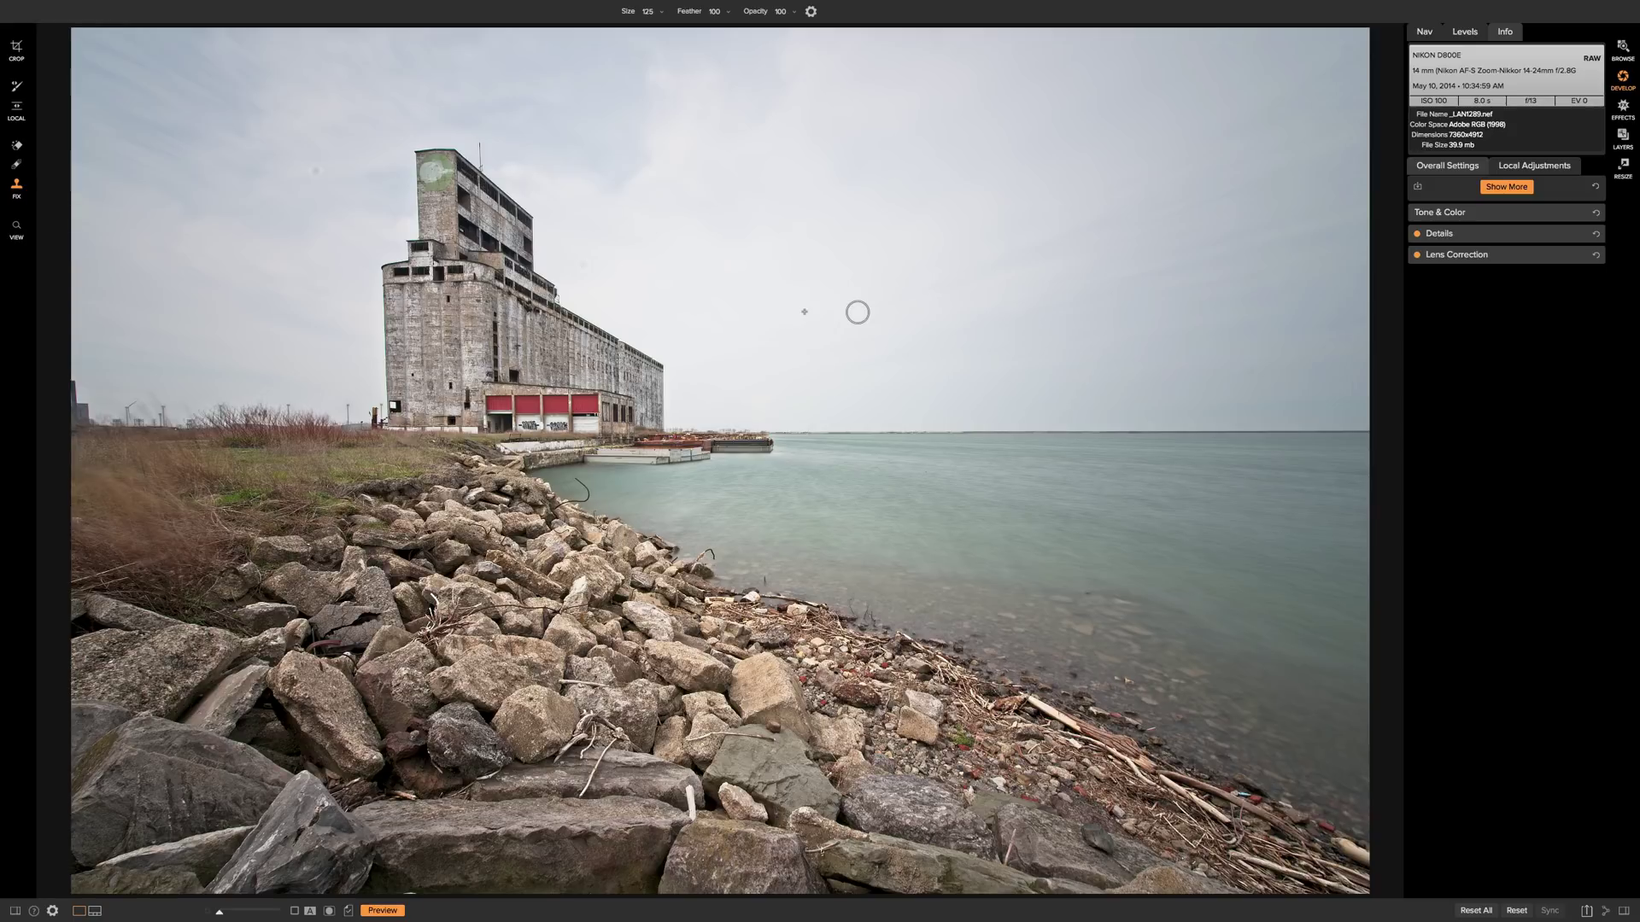
Undo the last Clone Stamp stroke, restoring the pier stack at the barge's end
{"action": "key", "text": "super+z"}
Sample the barge pole as the Clone Stamp source and paint a new pole rising beside it
{"action": "key", "text": "alt"}
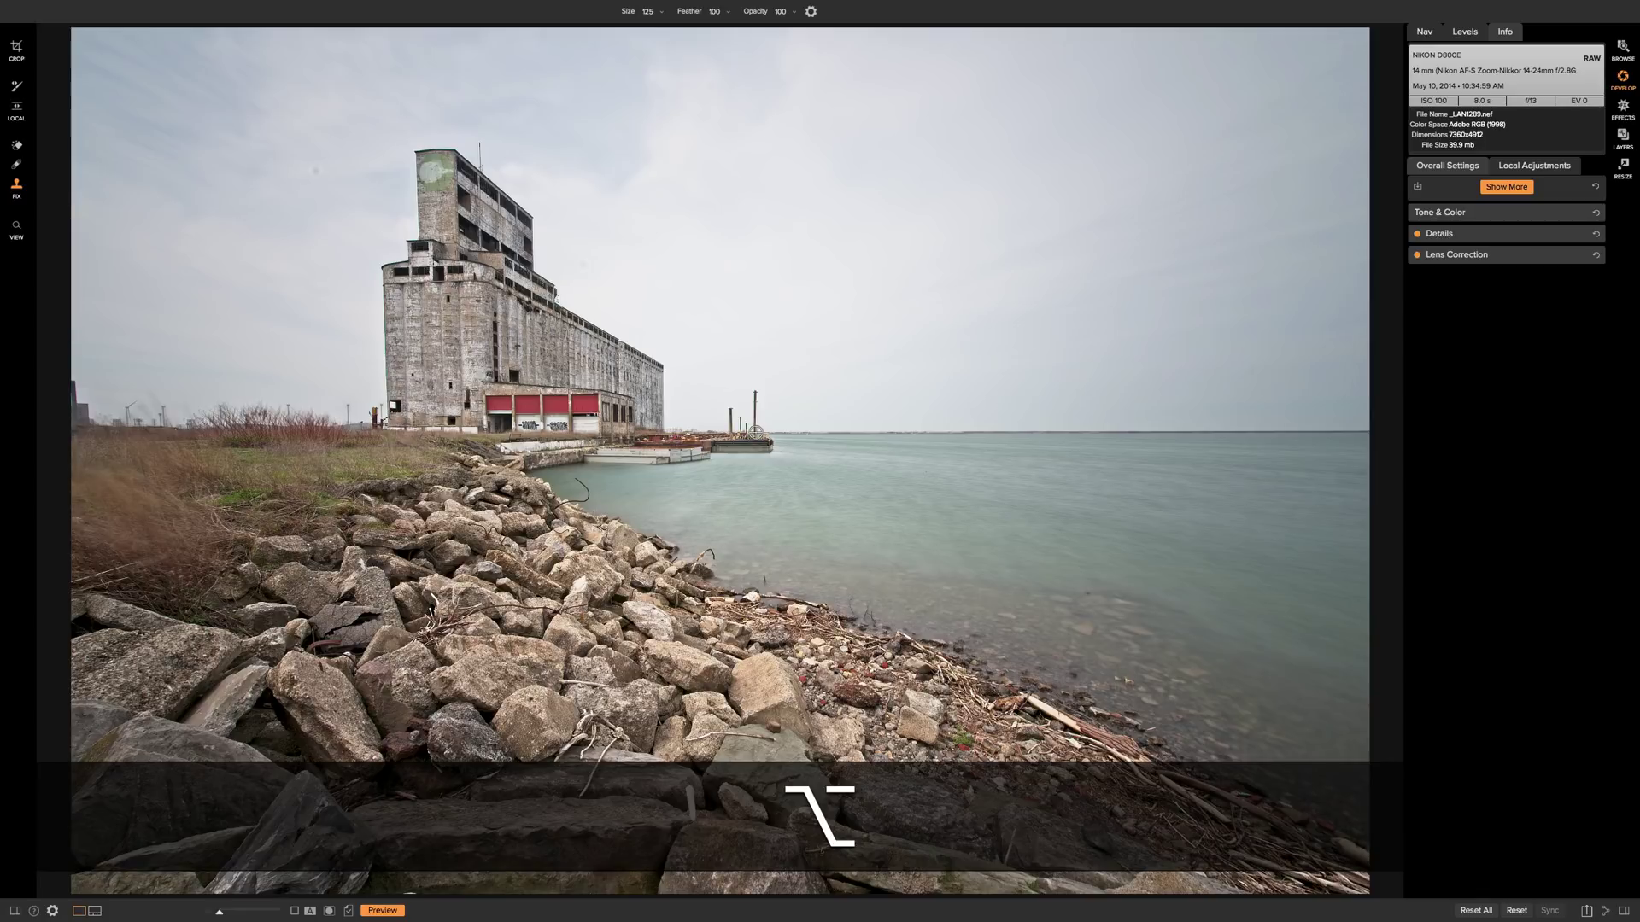
{"action": "left_click", "coordinate": [755, 431], "text": "alt"}
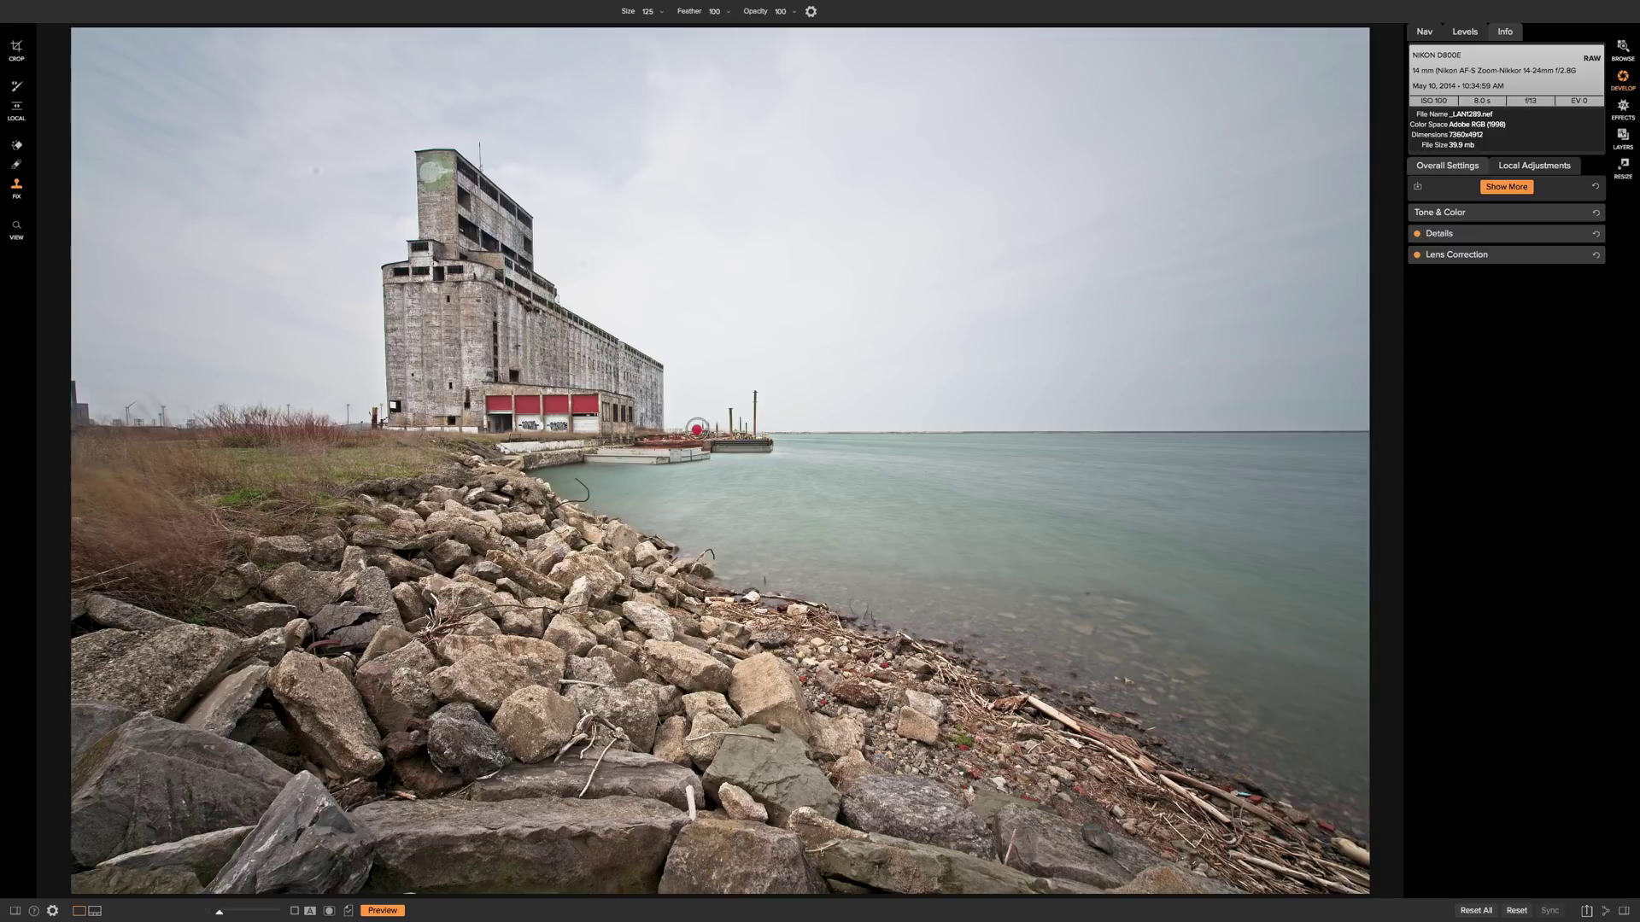
{"action": "left_click", "coordinate": [694, 430]}
{"action": "left_click_drag", "start_coordinate": [693, 429], "coordinate": [716, 393]}
{"action": "left_click", "coordinate": [715, 393]}
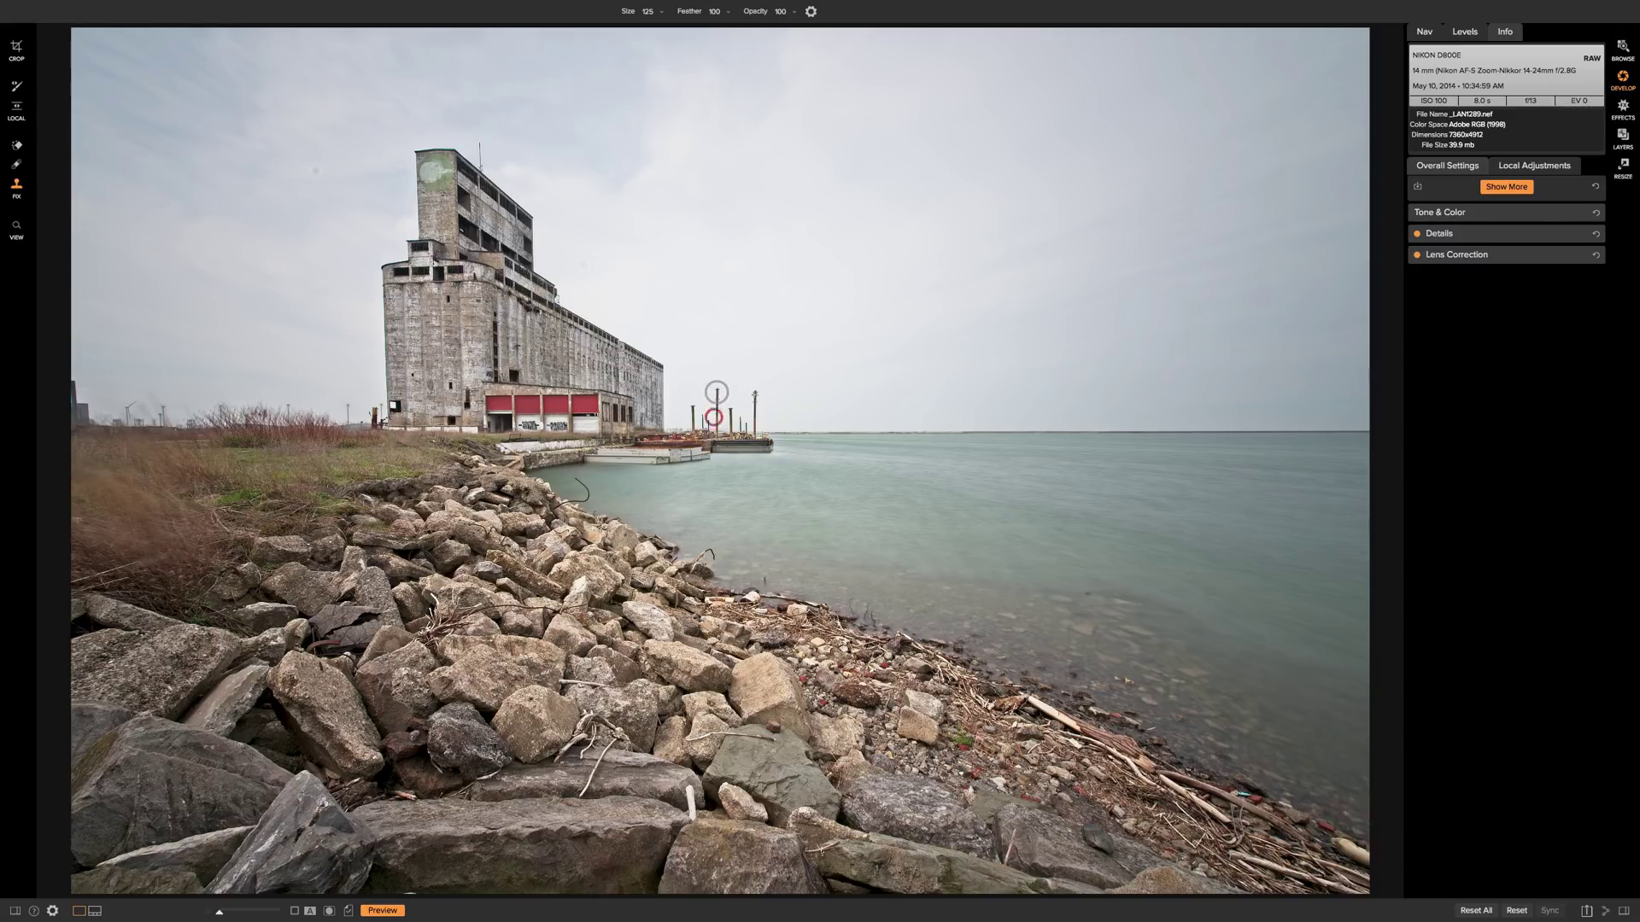